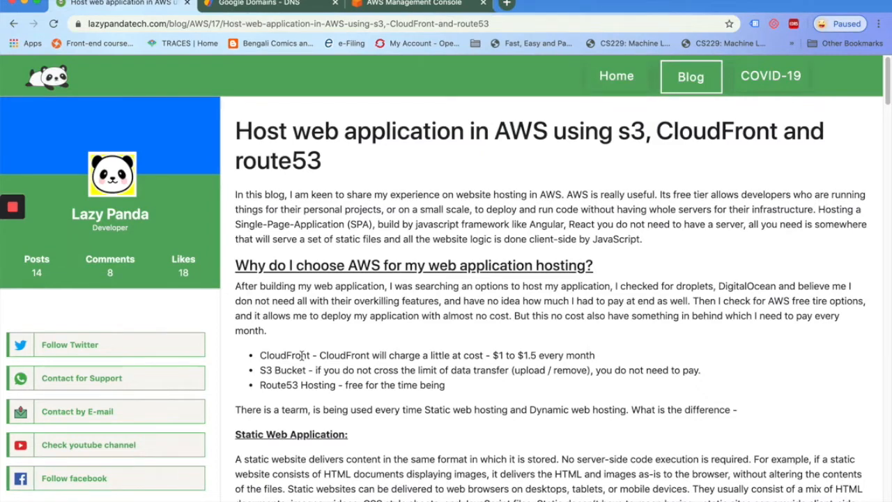
Read the blog post down to its to-do list, then switch to the lazypandatech.com Google Domains DNS page
scroll(302, 356, "down", 3)
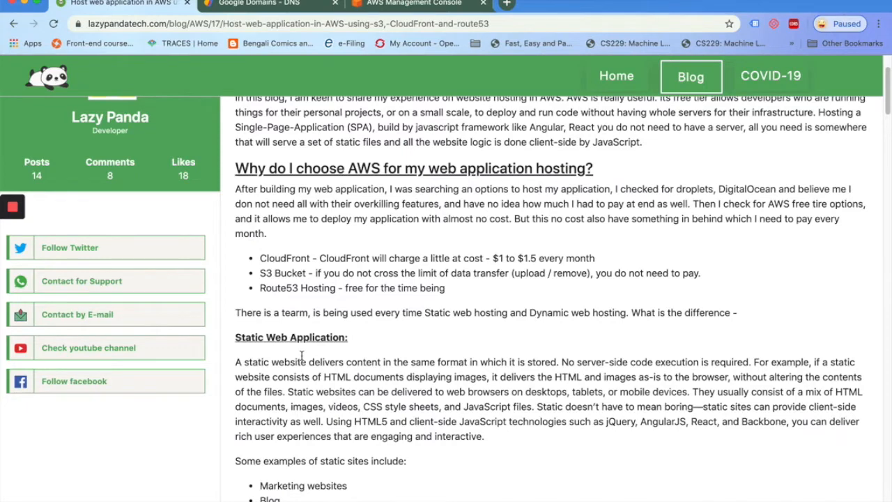
scroll(302, 355, "up", 3)
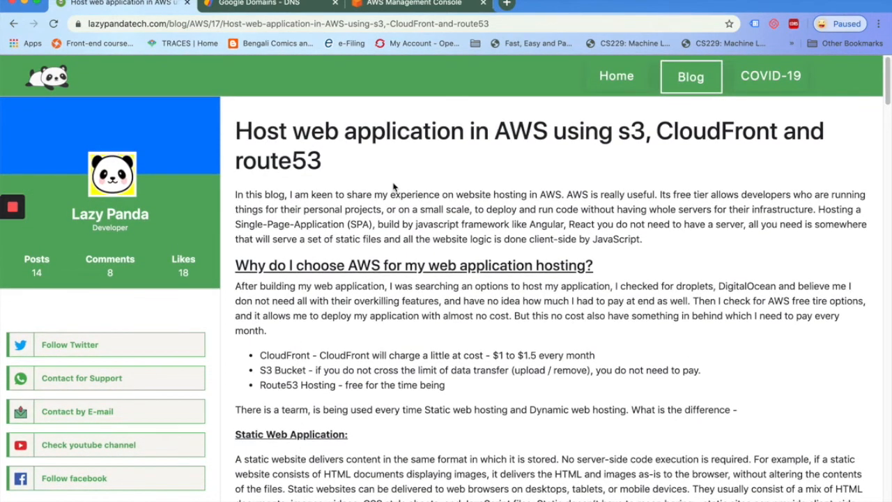
scroll(422, 333, "down", 1)
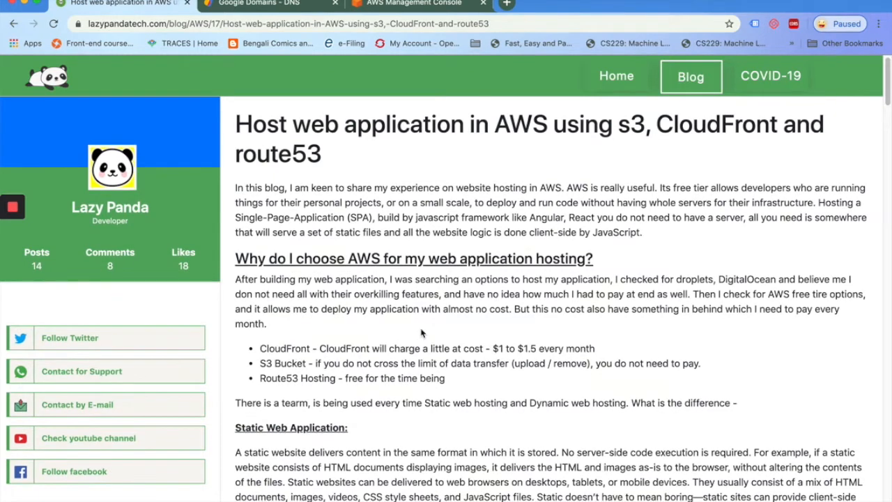
scroll(422, 333, "up", 1)
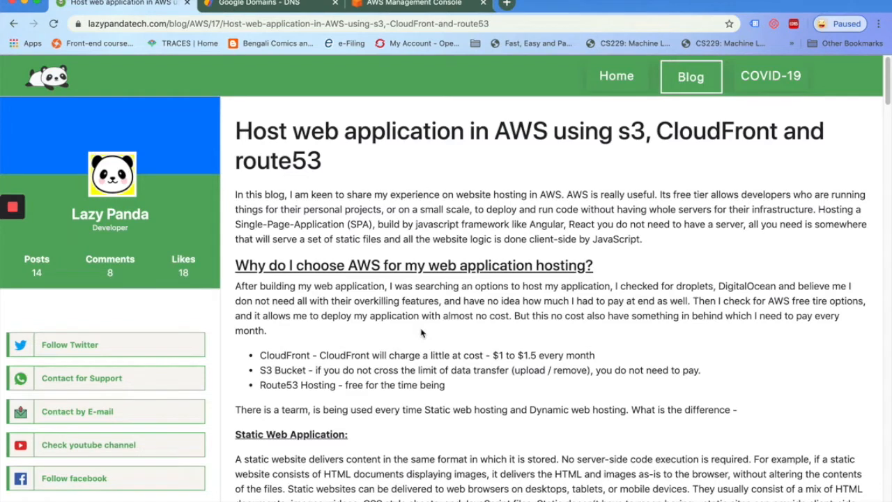
scroll(421, 333, "down", 3)
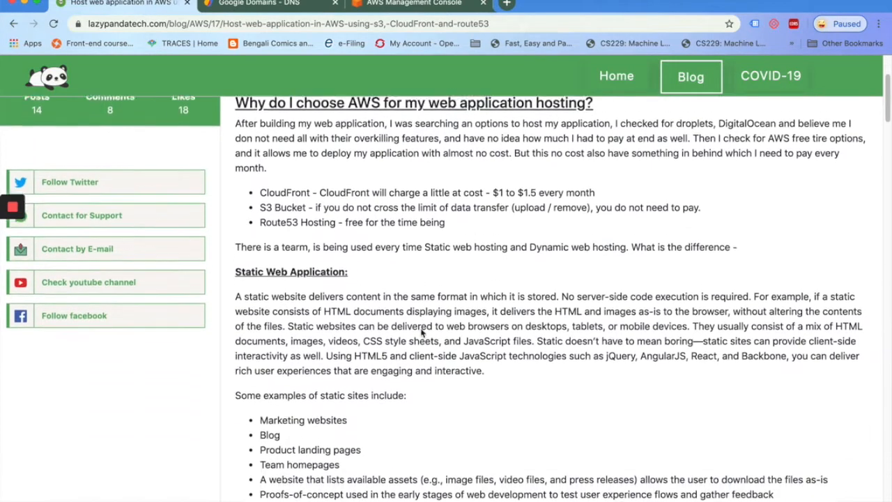
scroll(421, 331, "down", 2)
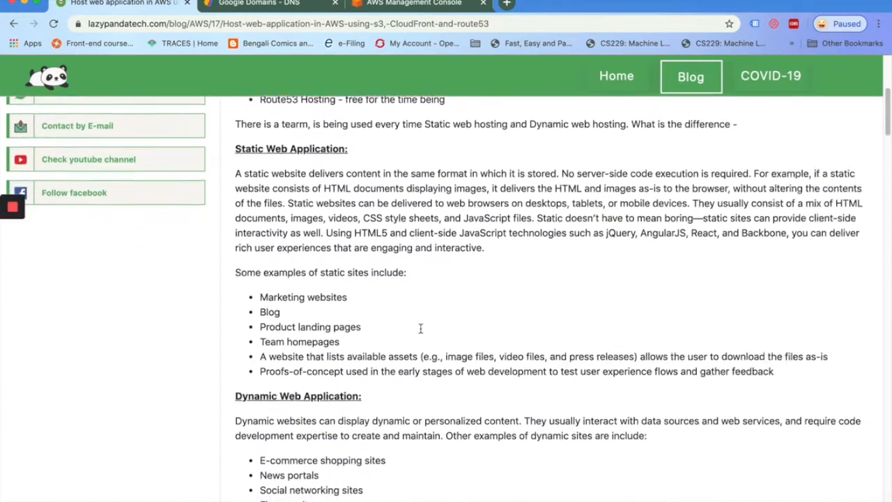
scroll(421, 329, "down", 2)
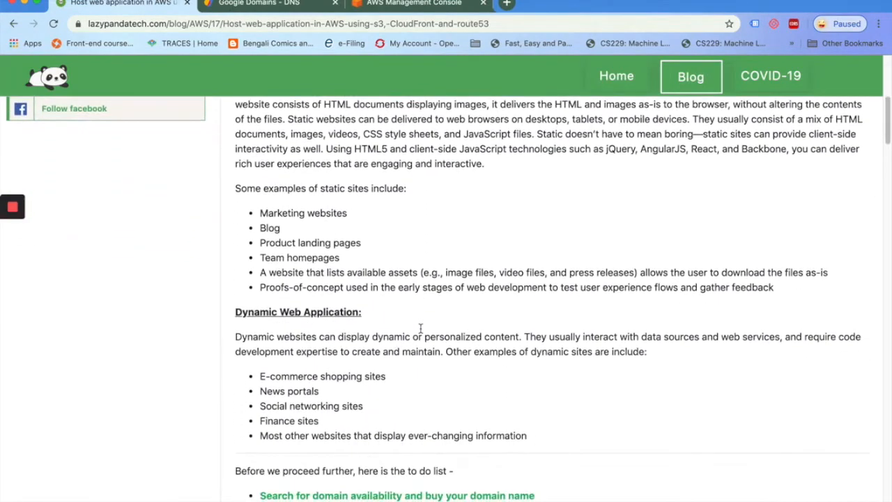
scroll(421, 333, "up", 2)
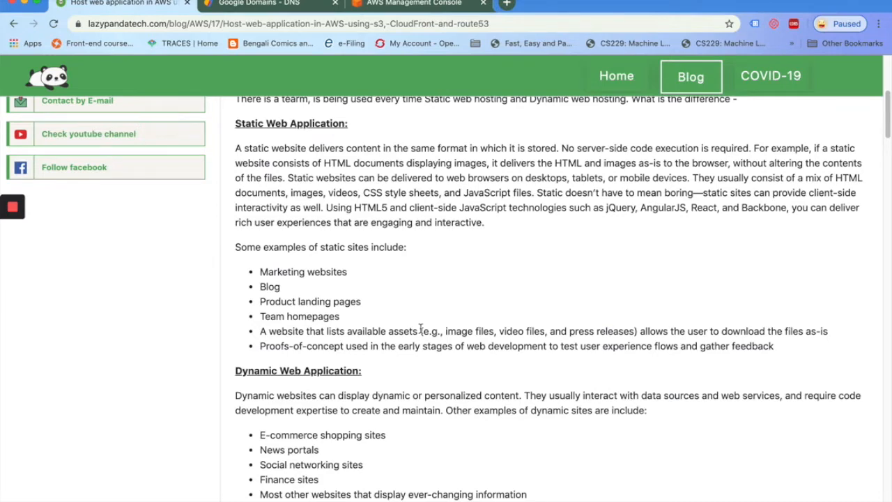
scroll(420, 329, "down", 5)
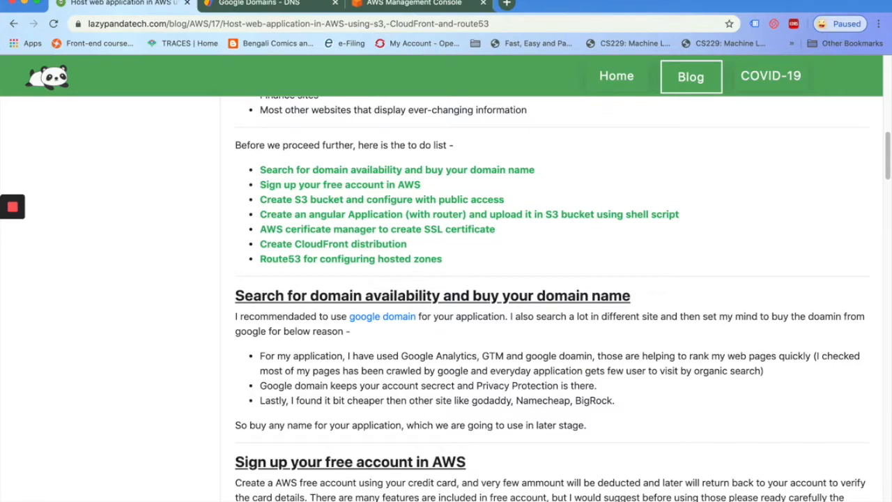
left_click(254, 5)
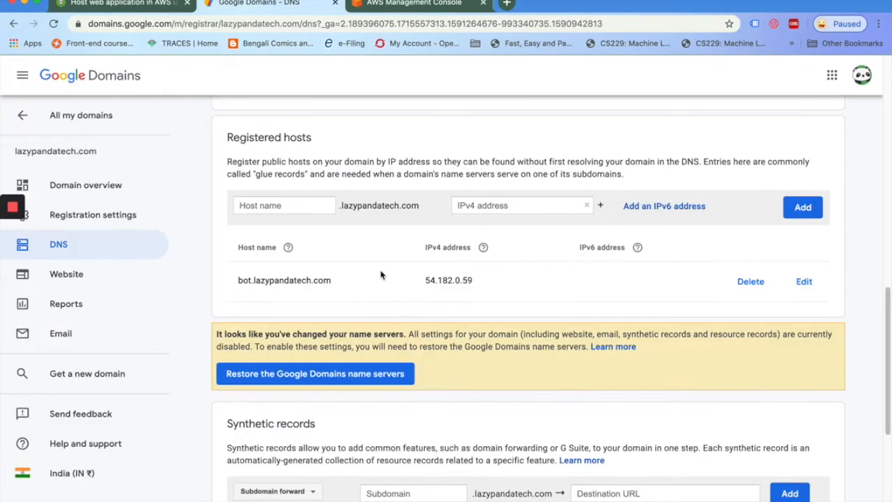
Check the registered host bot.lazypandatech.com, then go back to the AWS hosting blog post
scroll(382, 273, "up", 2)
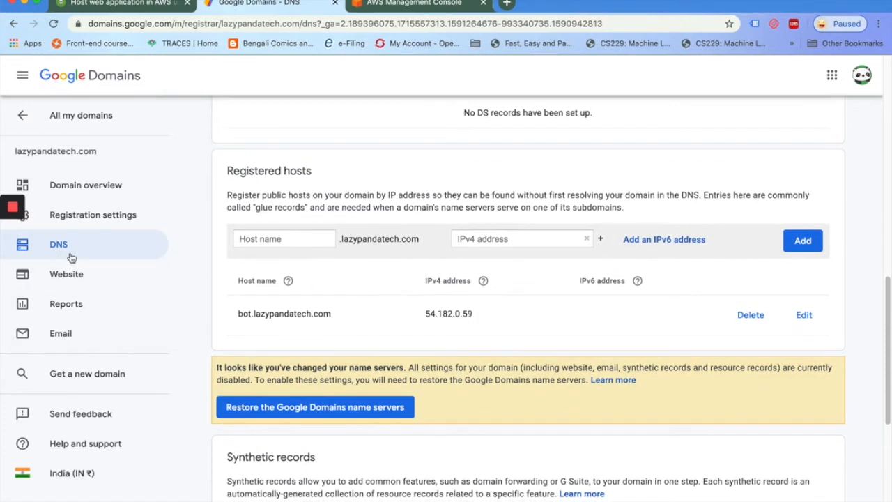
scroll(401, 314, "down", 1)
scroll(401, 315, "up", 2)
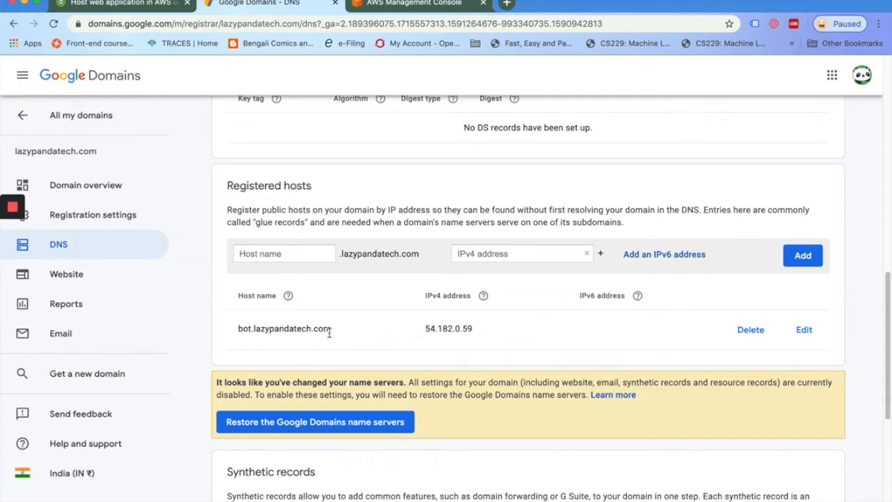
key("ctrl+shift+Tab")
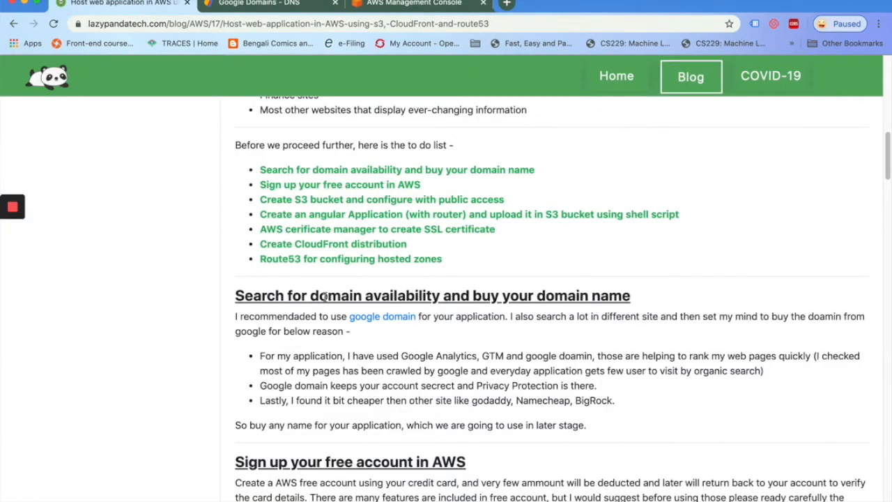
In the AWS console, open My Security Credentials from the account menu
scroll(312, 327, "down", 5)
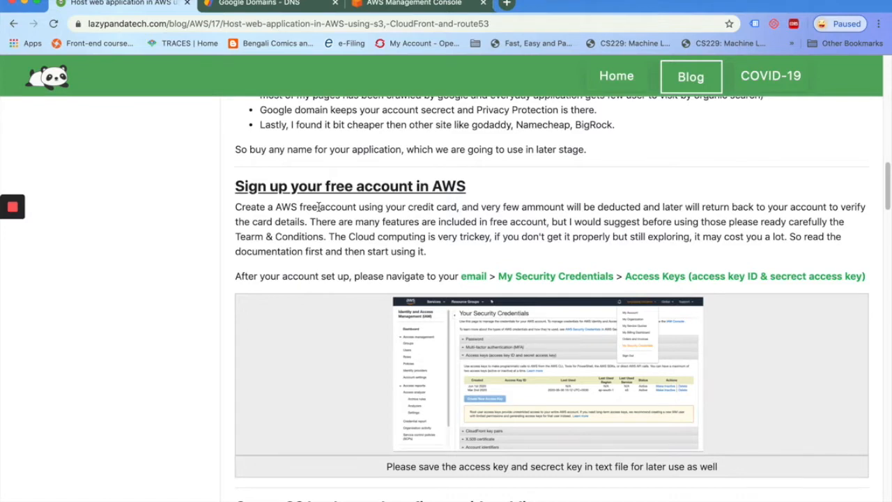
left_click(393, 6)
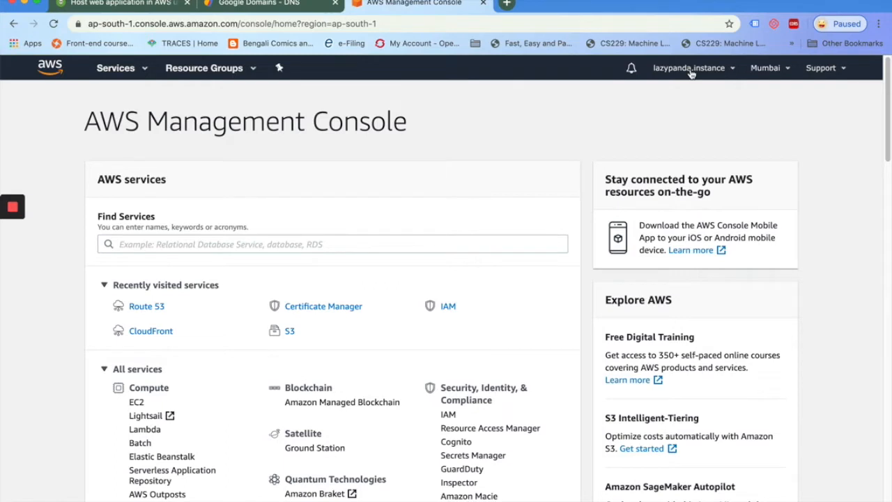
left_click(690, 70)
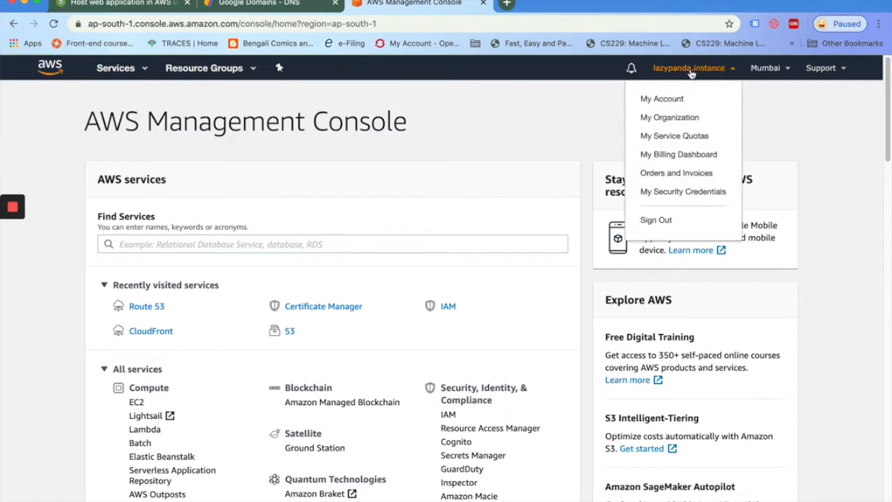
left_click(673, 192)
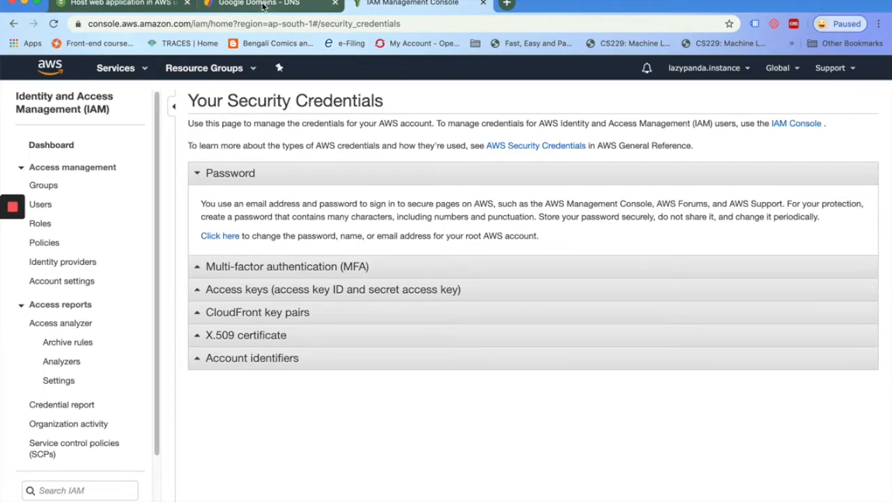
Check the blog's next instructions, then return to the AWS console home page
left_click(111, 3)
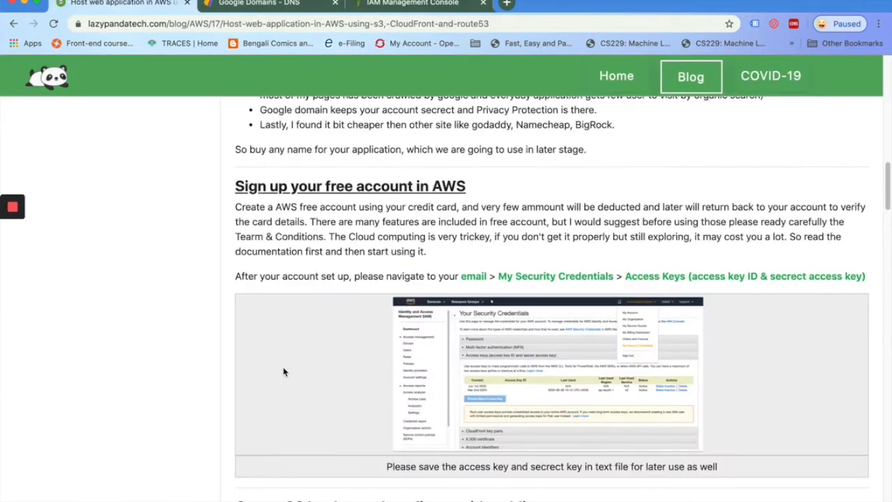
scroll(284, 372, "down", 3)
scroll(284, 372, "down", 3)
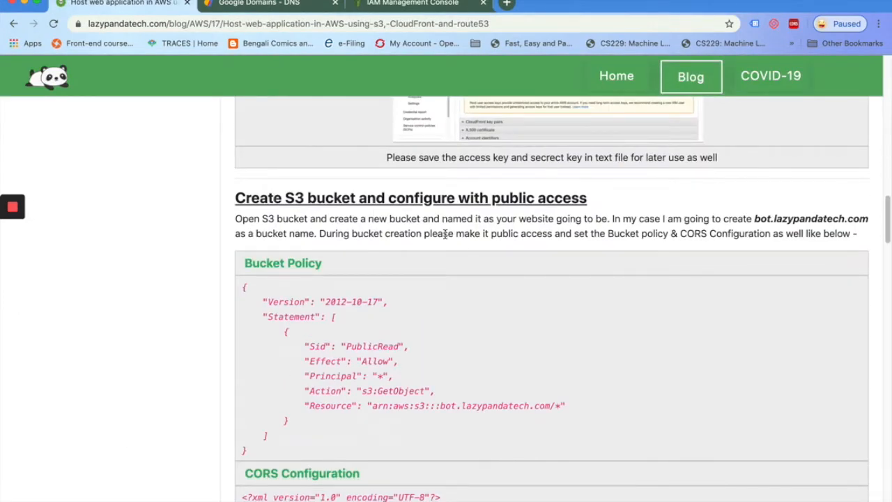
left_click(378, 5)
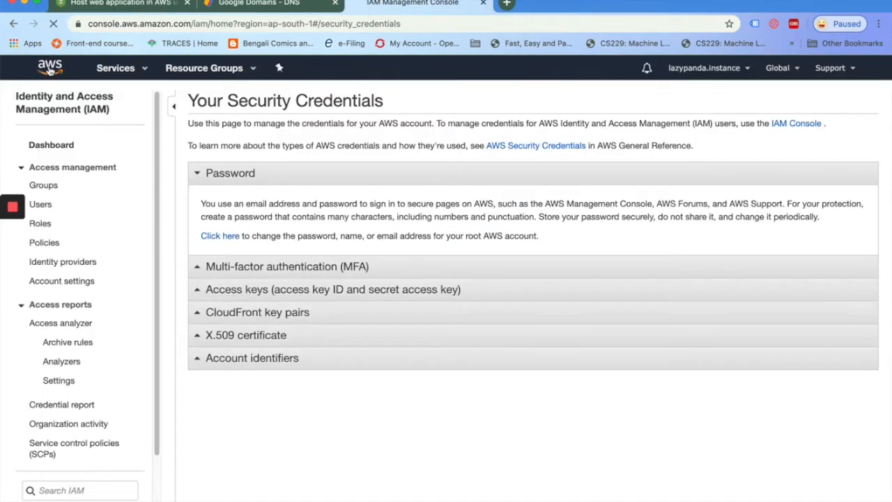
left_click(50, 67)
Open S3 and start a new bucket named bot.lazypandatech.com in Asia Pacific (Mumbai)
left_click(150, 244)
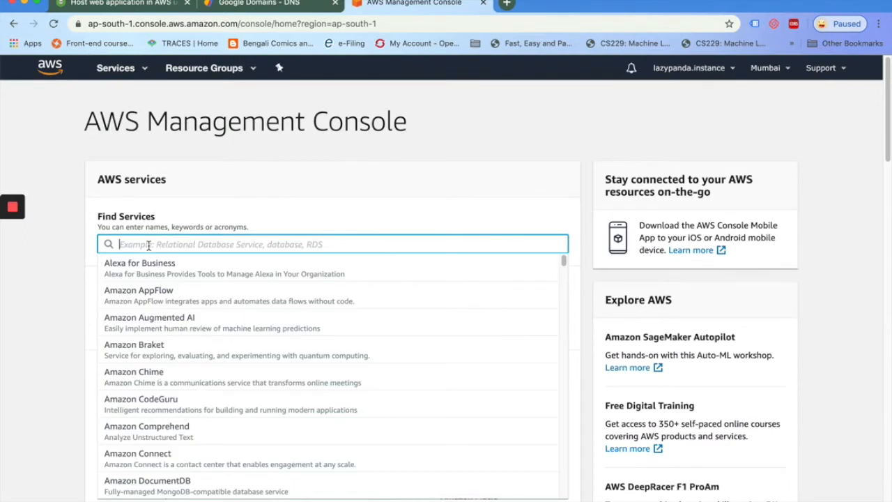
type("S3")
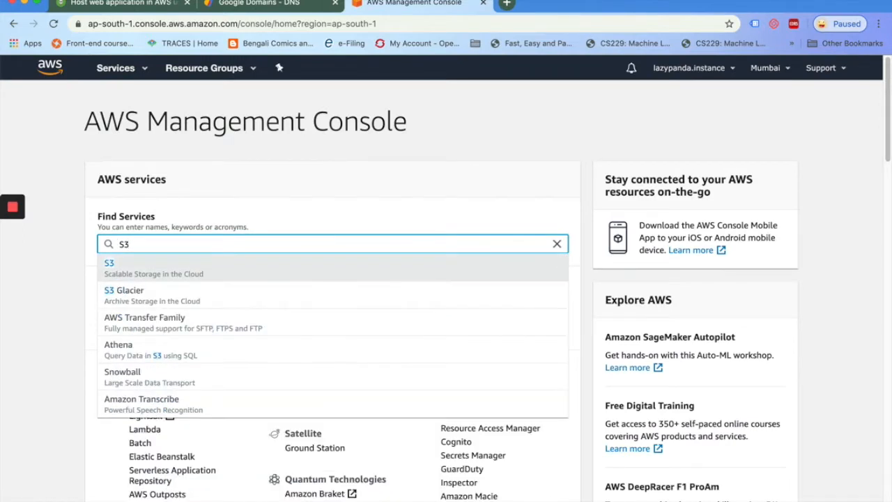
left_click(110, 269)
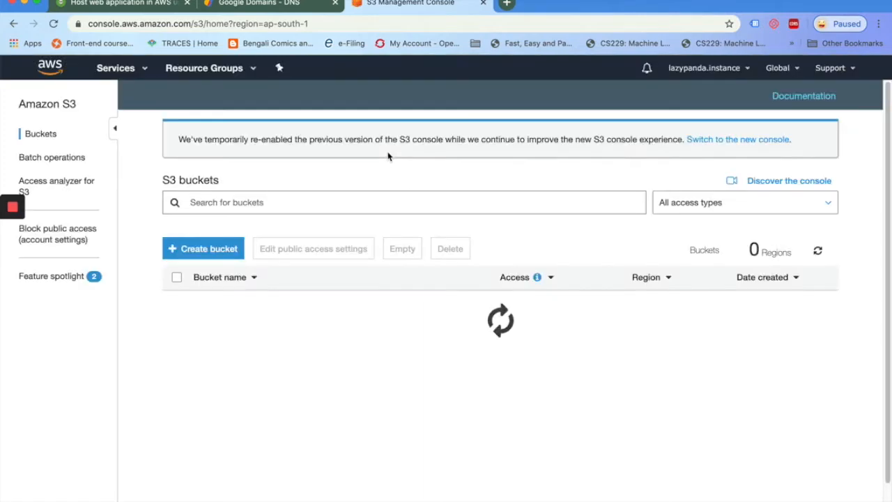
left_click(194, 248)
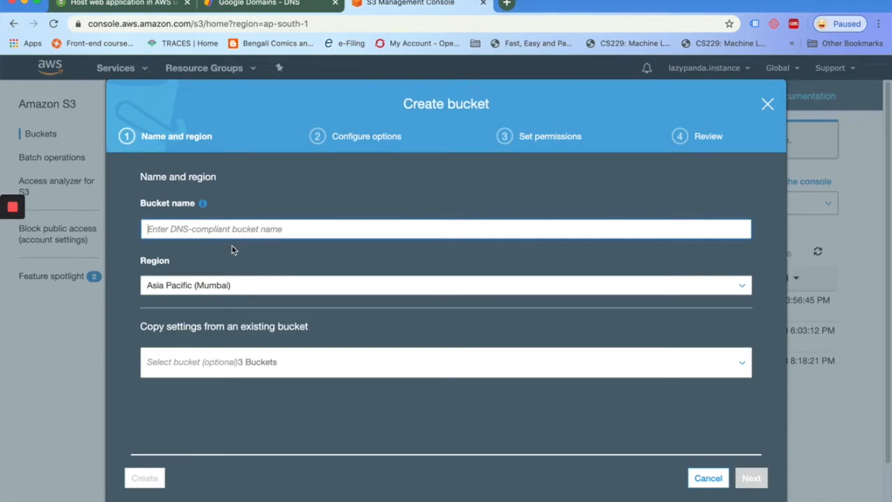
type("bot")
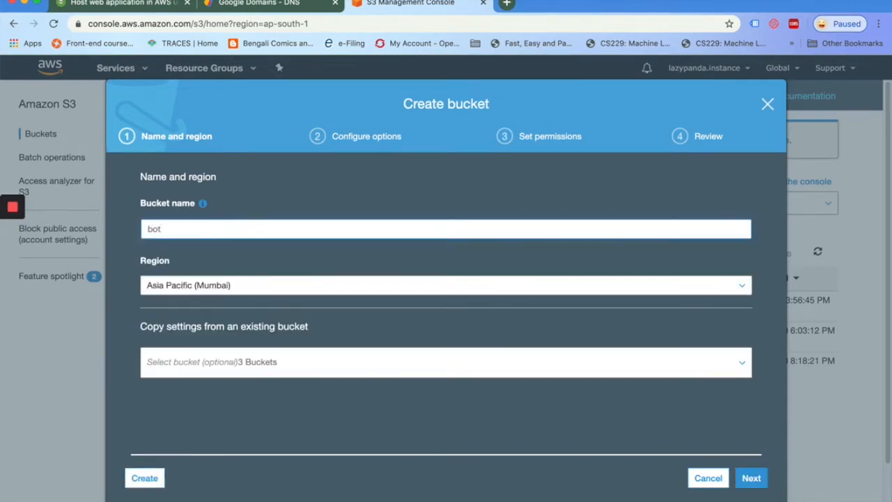
type(".lazypandatech.com")
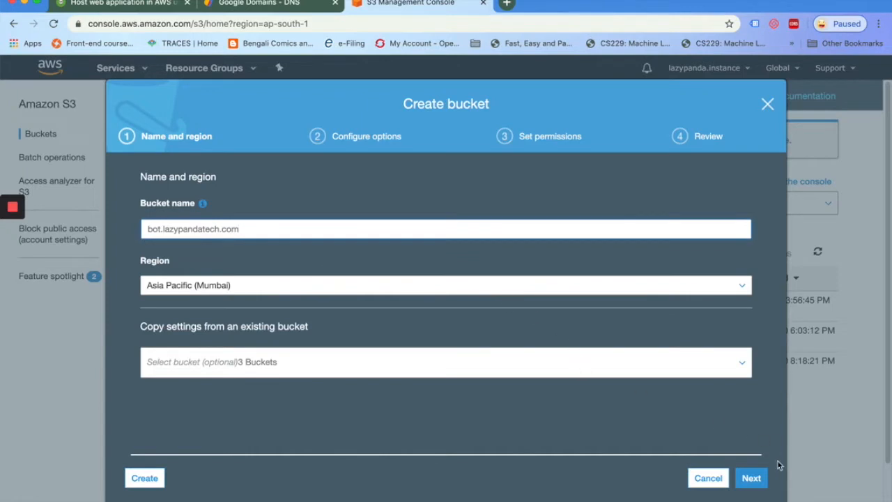
left_click(751, 479)
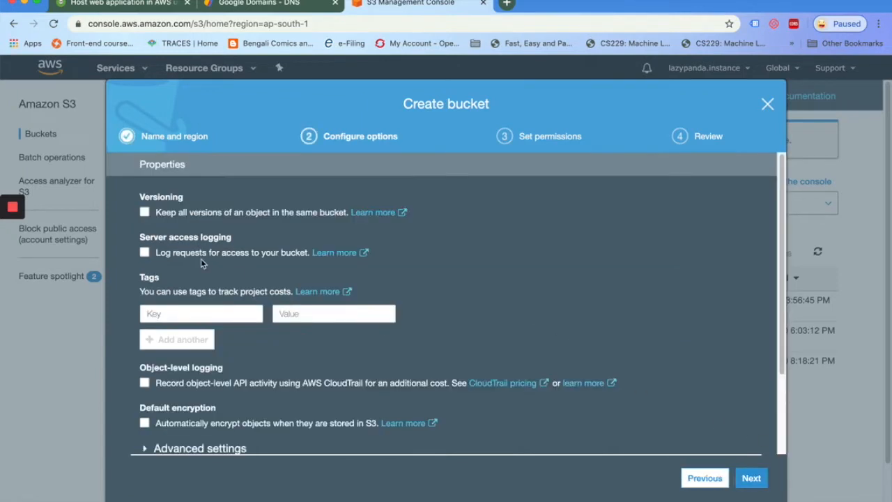
Turn off Block all public access, acknowledge the warning, and create the bucket
left_click(752, 478)
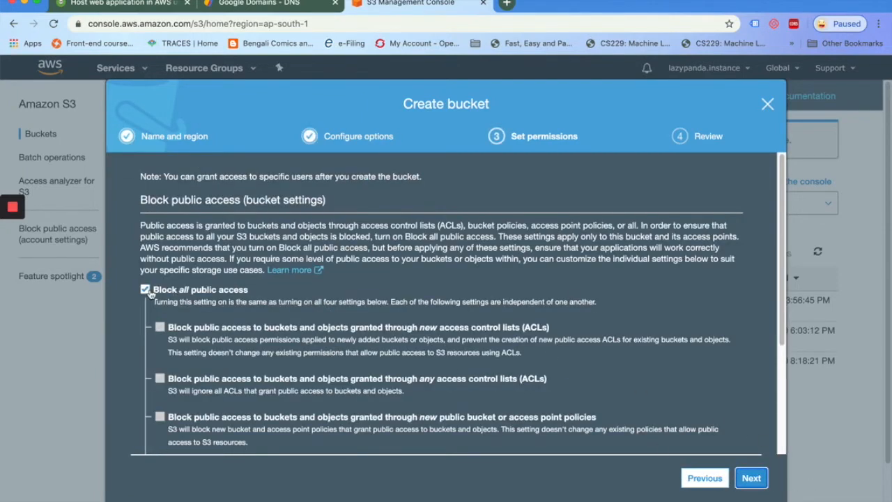
left_click(145, 289)
left_click(188, 224)
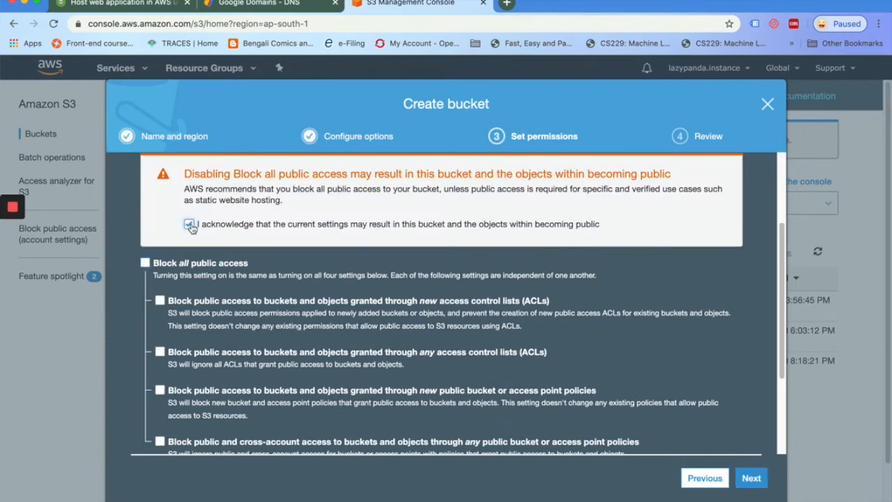
left_click(750, 481)
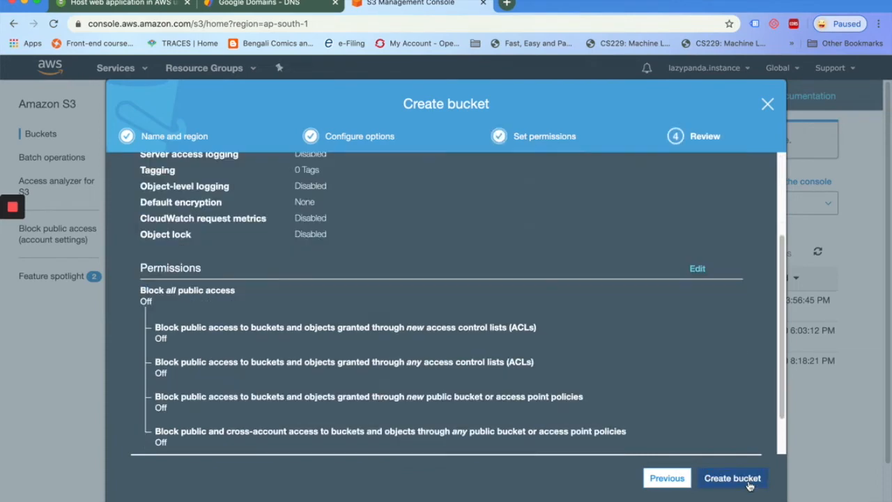
left_click(740, 482)
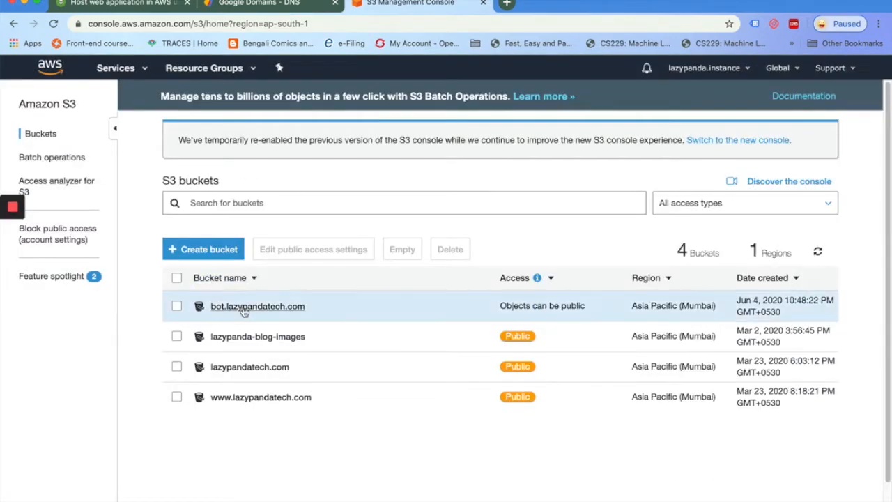
Paste the blog's PublicRead bucket policy into bot.lazypandatech.com's Bucket Policy and save it
left_click(245, 307)
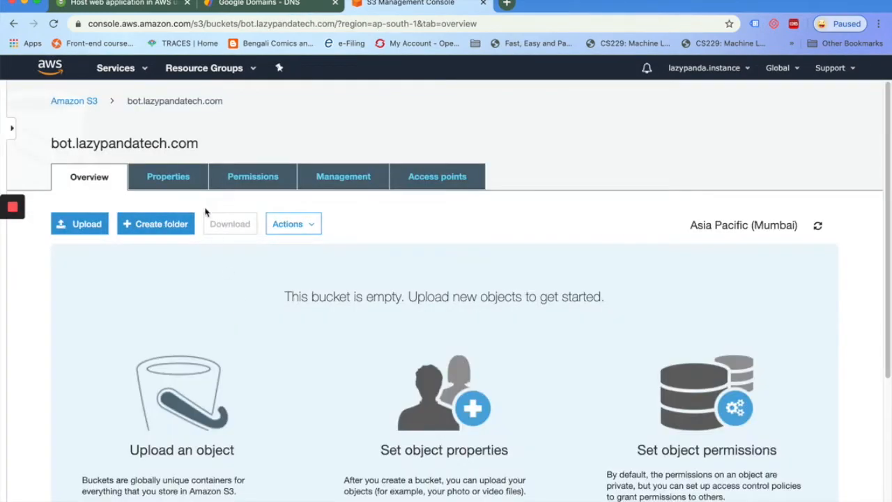
left_click(168, 180)
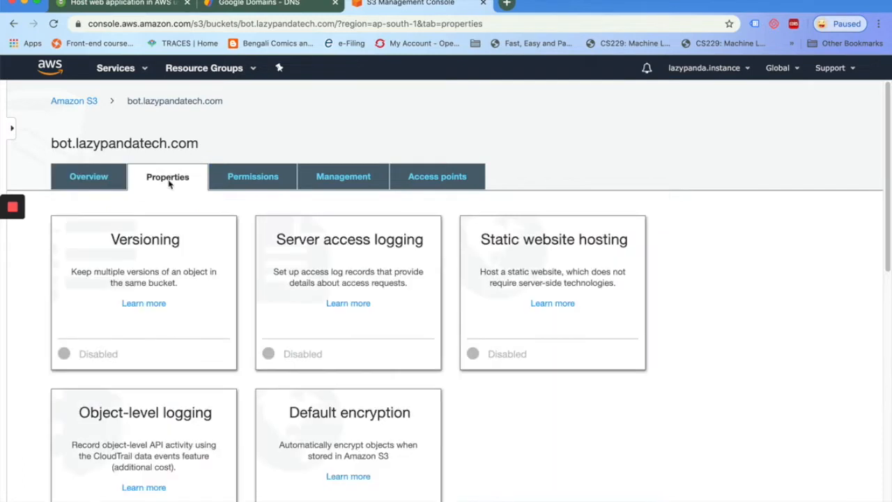
left_click(254, 179)
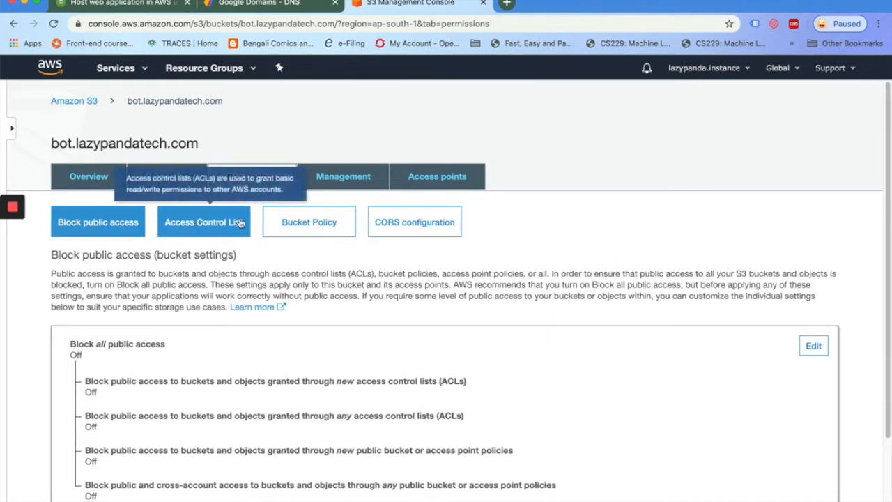
left_click(296, 230)
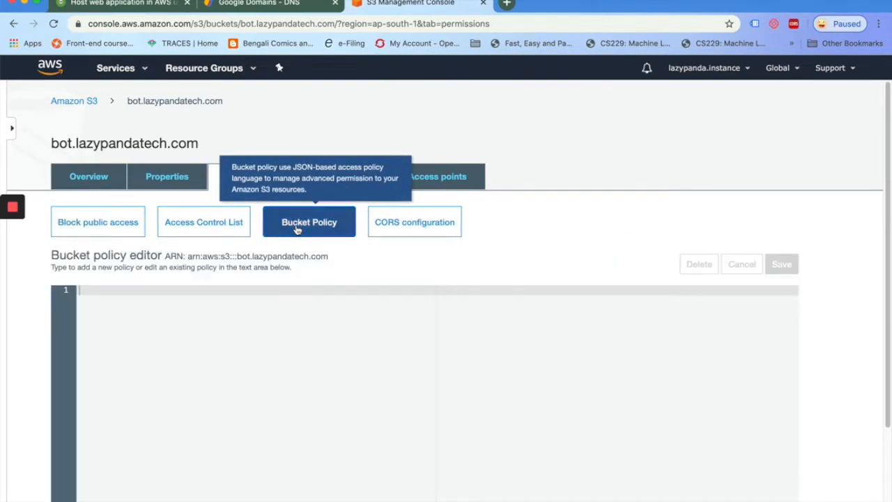
left_click(129, 4)
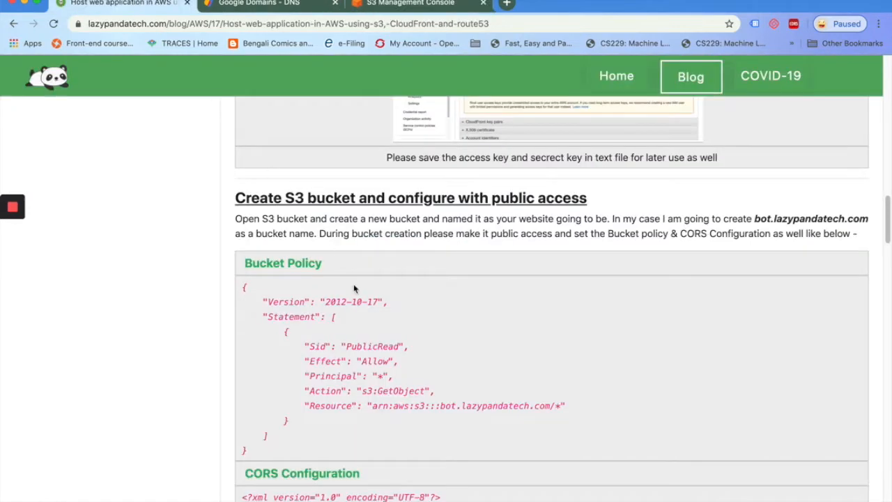
left_click_drag(243, 288, 290, 456)
key("super+c")
left_click(407, 8)
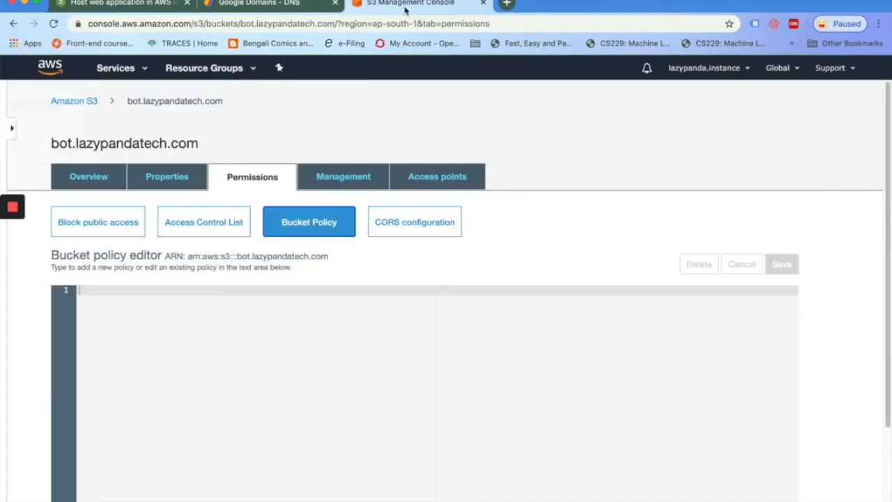
left_click(254, 346)
key("super+v")
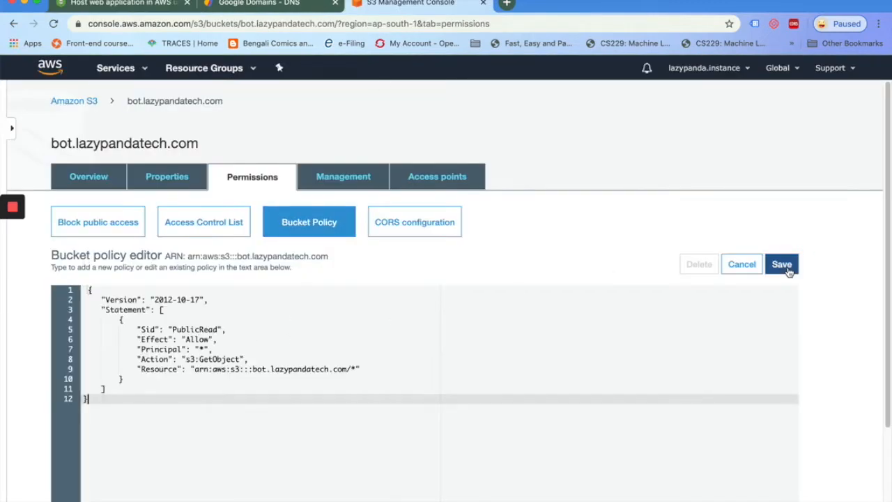
left_click_drag(253, 369, 347, 369)
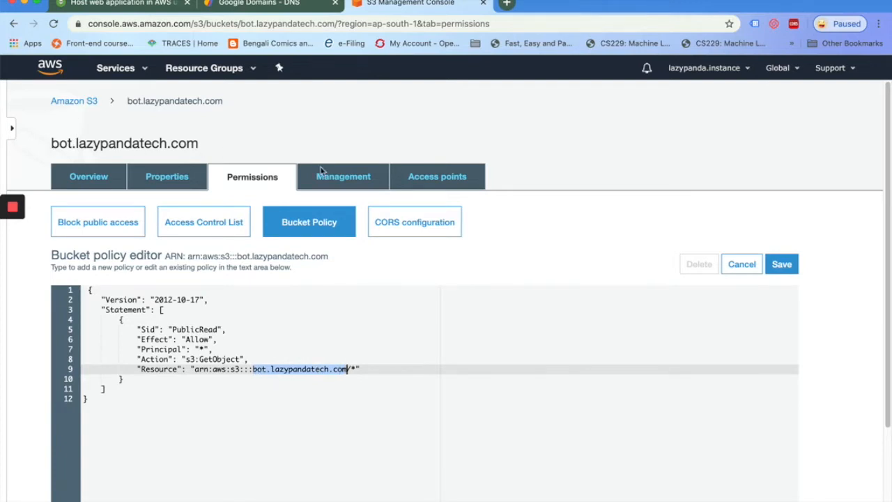
left_click(781, 264)
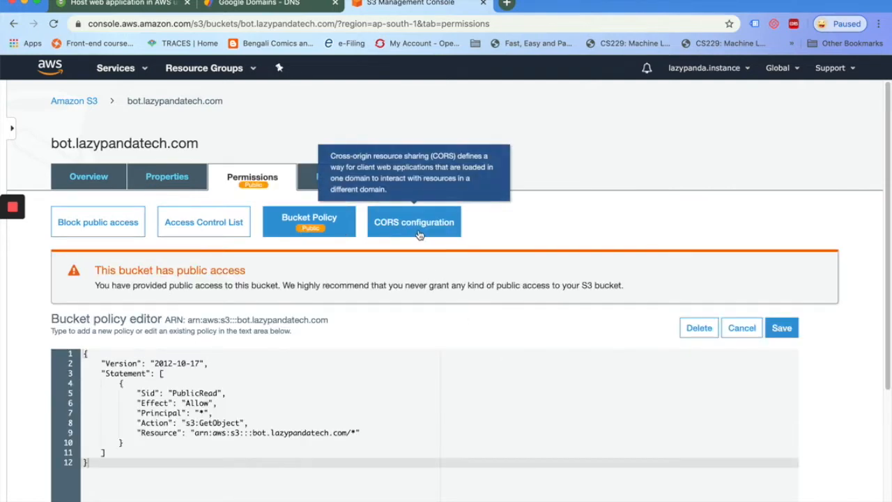
Paste the blog's GET CORS XML into the bucket's CORS configuration and save it
left_click(418, 235)
left_click(115, 4)
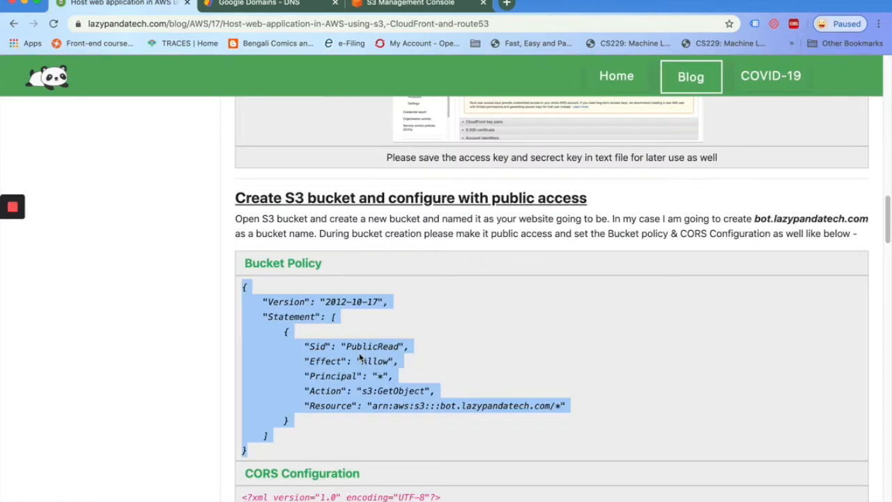
scroll(360, 358, "down", 4)
left_click_drag(244, 236, 354, 375)
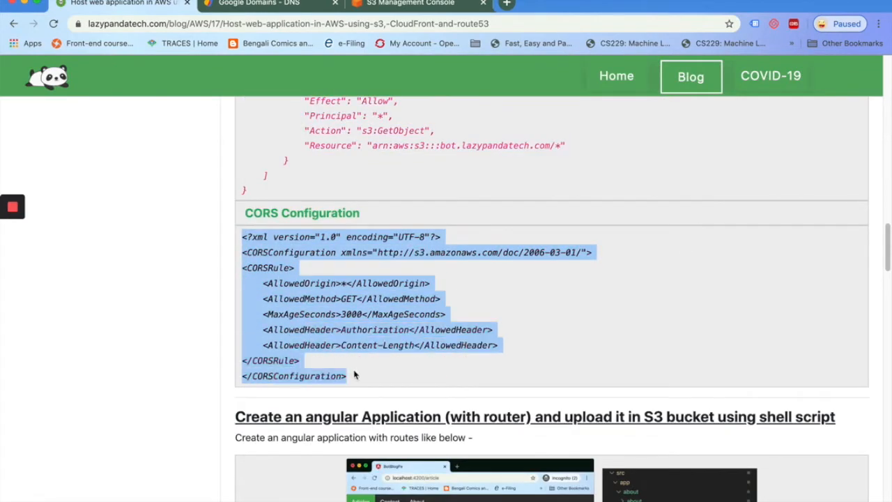
left_click(385, 5)
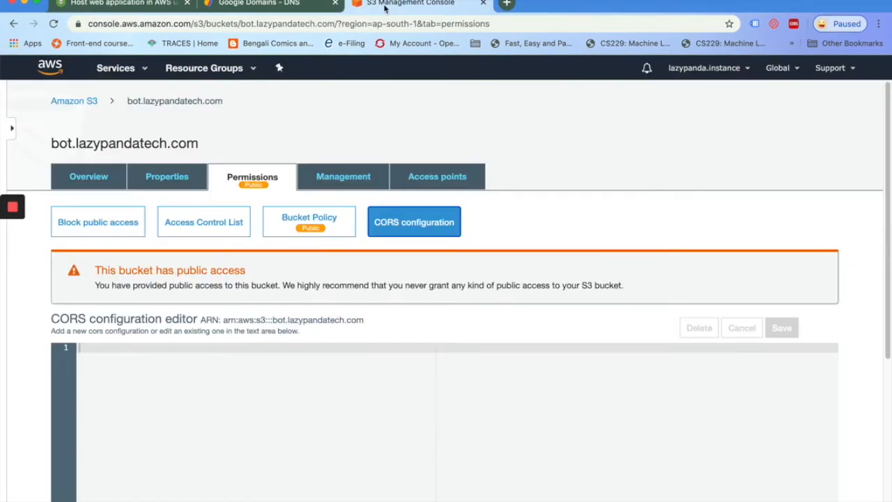
left_click(184, 379)
key("ctrl+v")
left_click(785, 329)
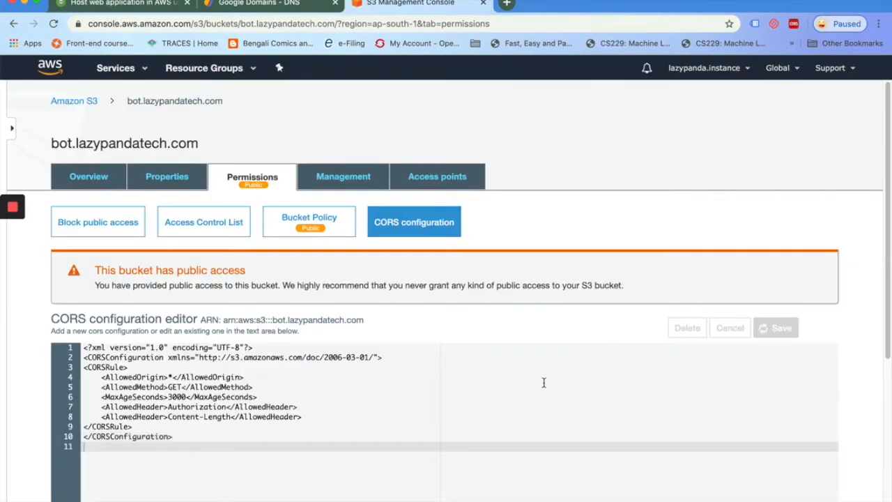
left_click(85, 180)
left_click(122, 4)
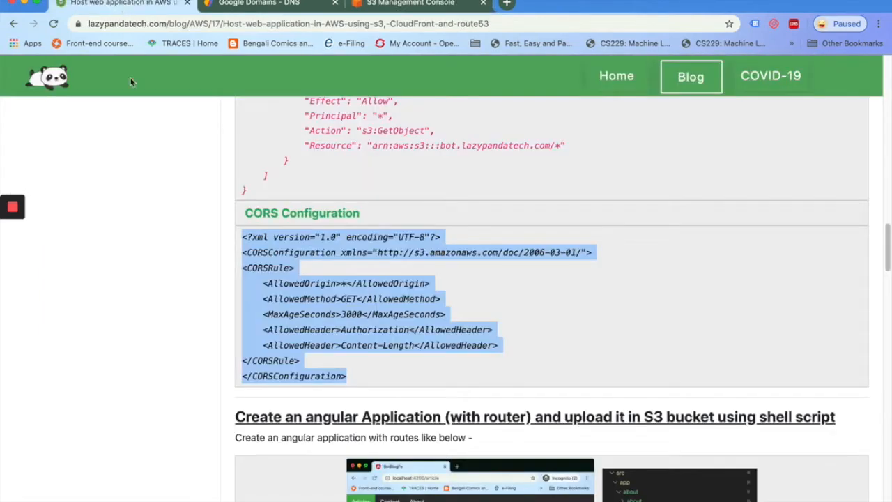
left_click(214, 346)
scroll(216, 328, "down", 4)
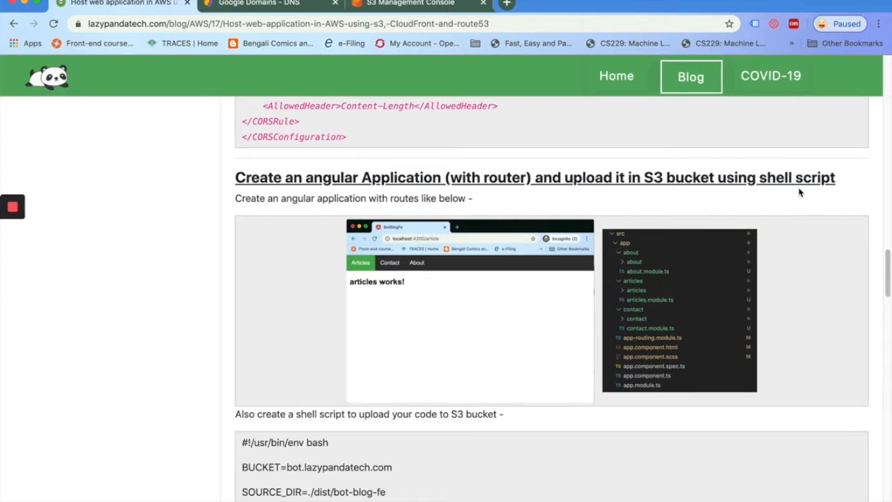
scroll(213, 371, "down", 3)
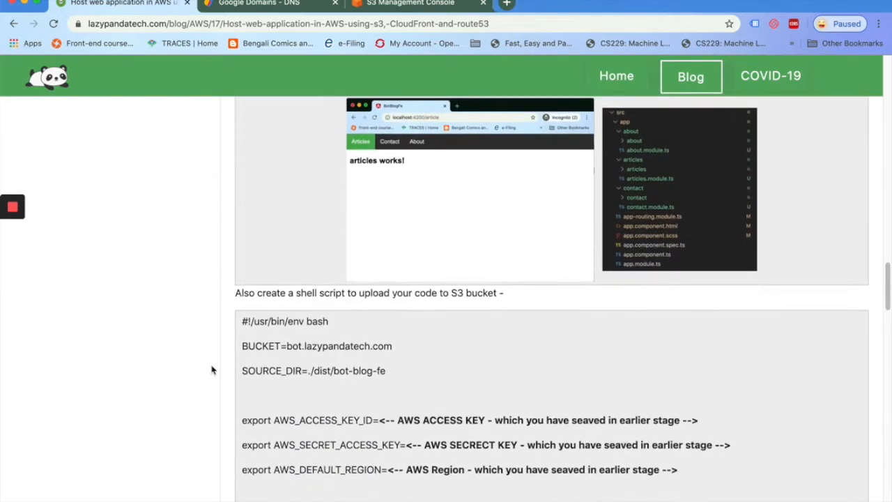
scroll(213, 370, "down", 3)
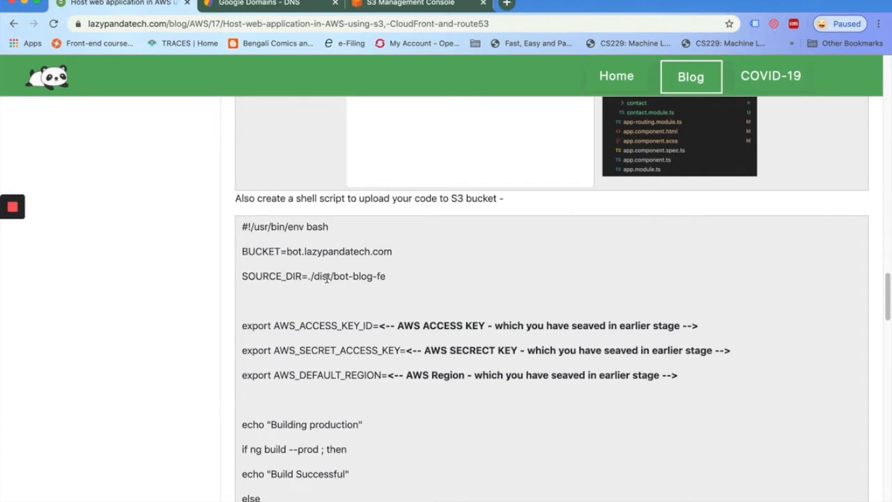
left_click_drag(382, 326, 678, 319)
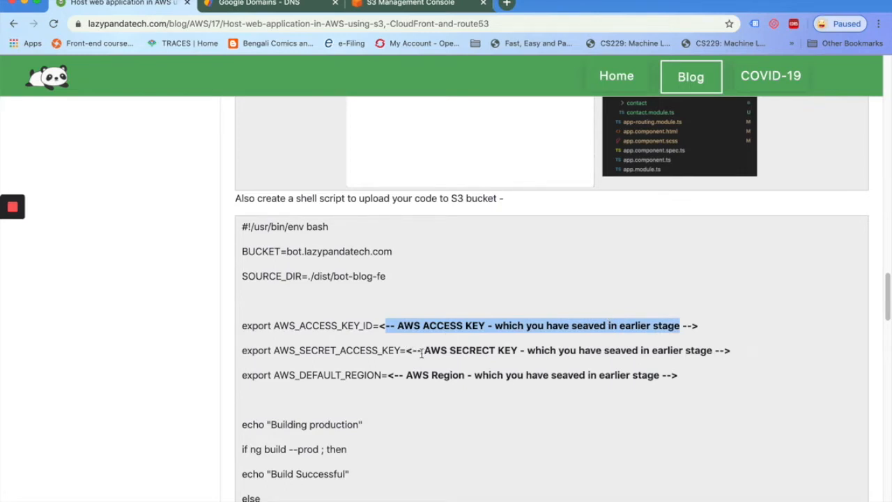
left_click(517, 350)
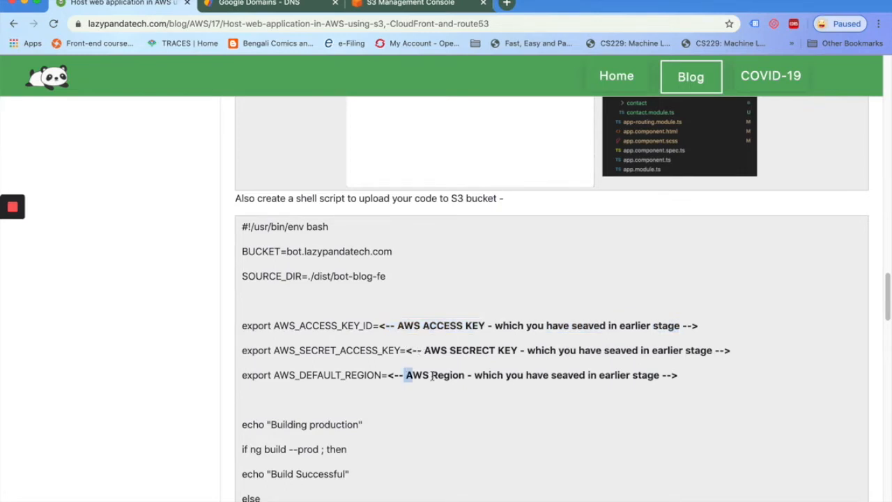
left_click_drag(408, 377, 598, 376)
left_click(506, 393)
scroll(445, 396, "down", 1)
scroll(446, 396, "down", 1)
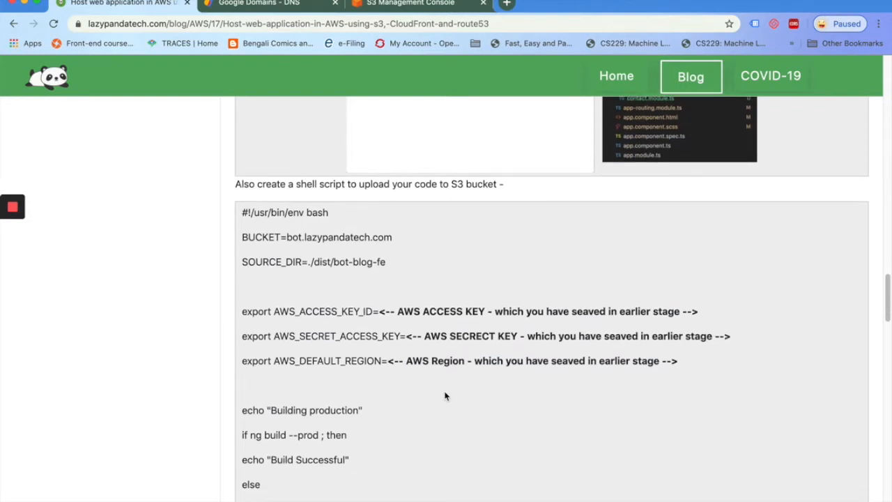
scroll(445, 395, "down", 10)
scroll(445, 396, "down", 1)
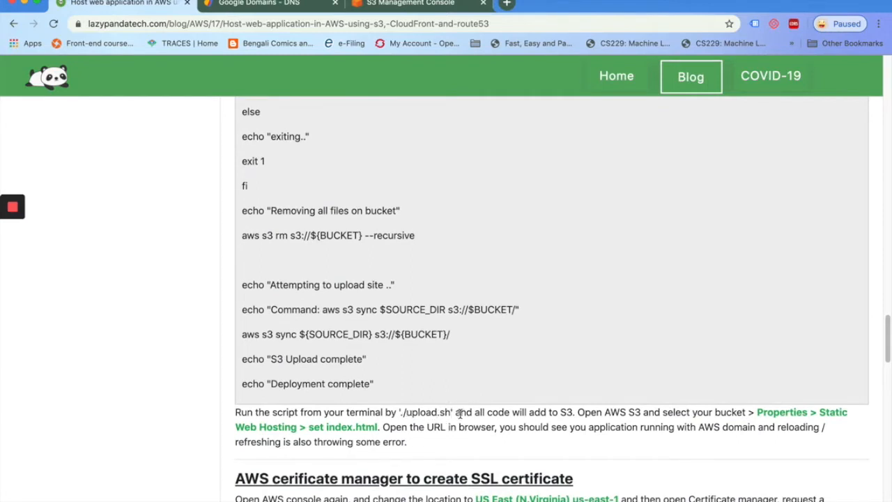
key("super+Tab")
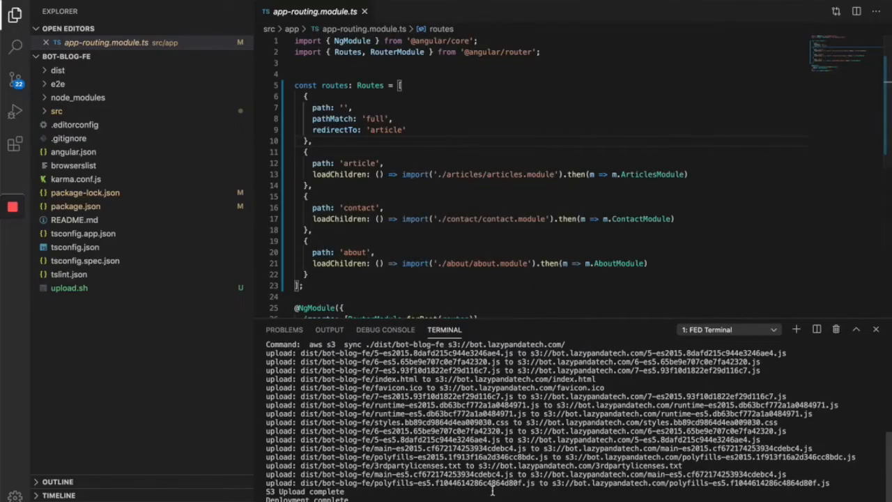
Clear the terminal and run ng serve -o to launch BotBlogFe at localhost:4200
key("super+k")
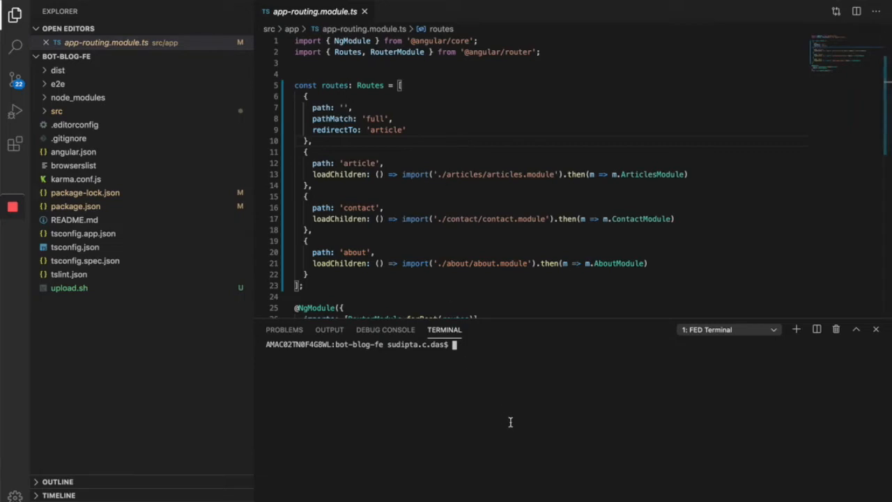
type("ng se")
key("BackSpace")
key("BackSpace")
key("BackSpace")
key("BackSpace")
key("BackSpace")
type("ng serve -o")
key("Return")
Test the local app's About, Contact and Articles nav routes, then close its browser tab
mouse_move(14, 237)
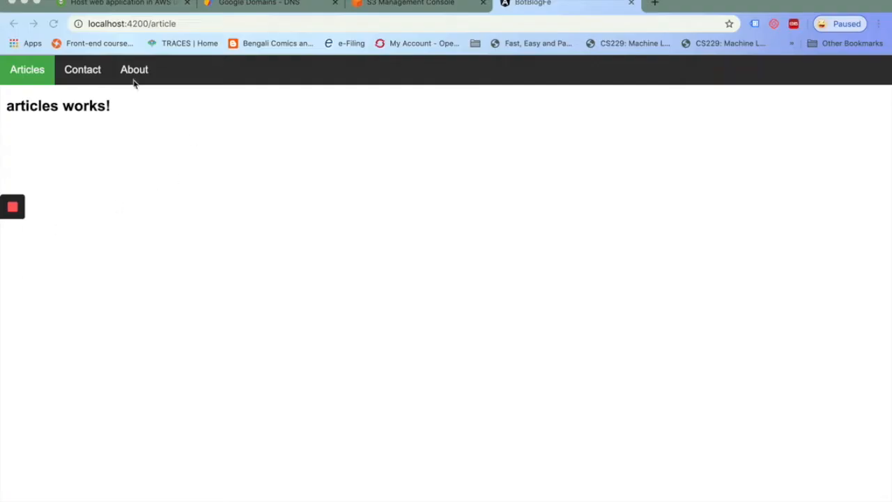
left_click(132, 72)
left_click(81, 74)
left_click(28, 73)
left_click(97, 75)
left_click(134, 73)
left_click(81, 74)
left_click(26, 72)
left_click(90, 74)
left_click(144, 73)
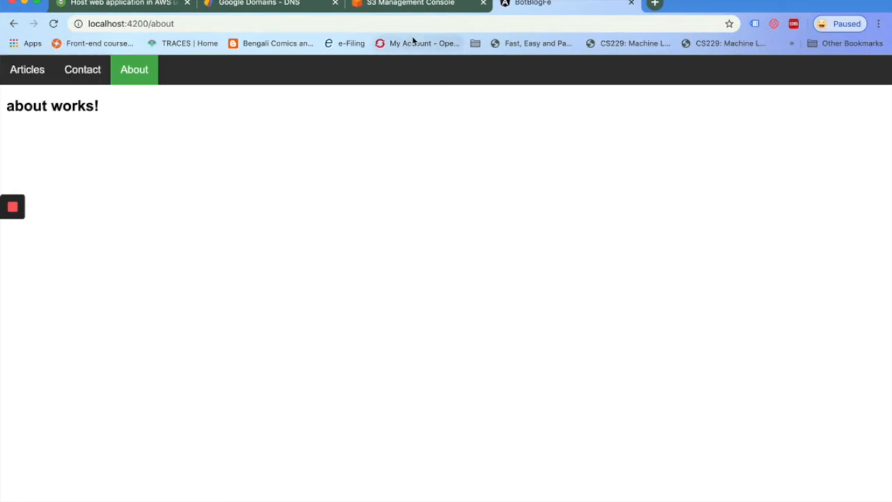
left_click(632, 4)
Stop ng serve and run ./upload.sh to deploy the production build to s3://bot.lazypandatech.com
key("super+Tab")
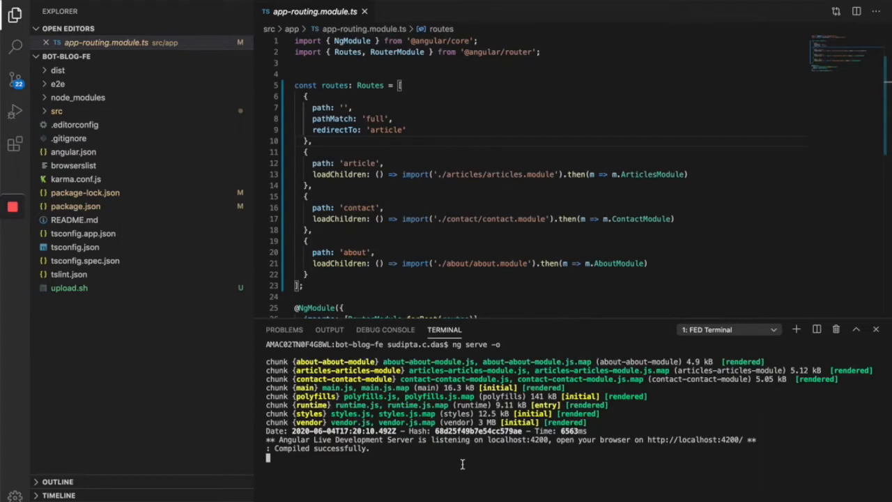
key("super+k")
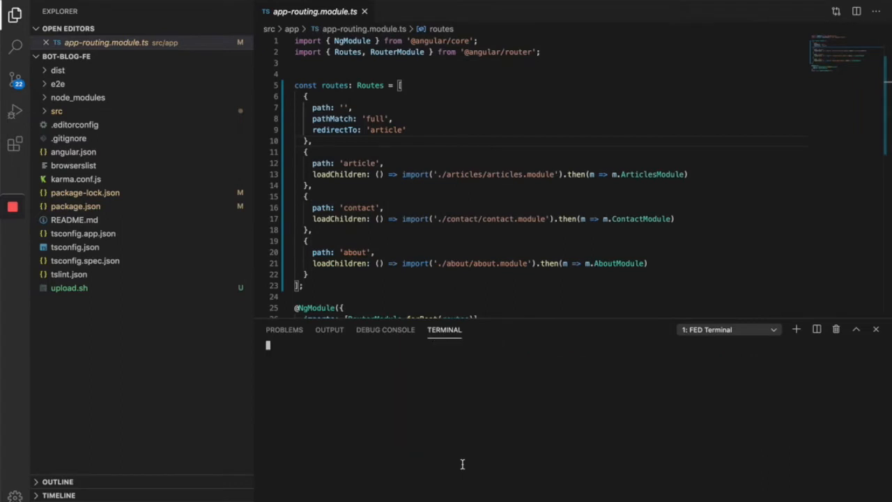
key("ctrl+c")
key("super+k")
type("./upload.sh")
key("Return")
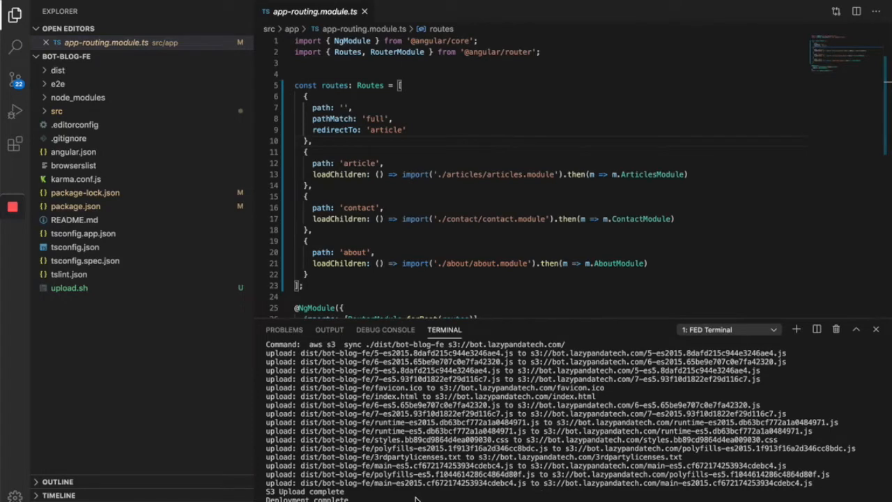
key("super+Tab")
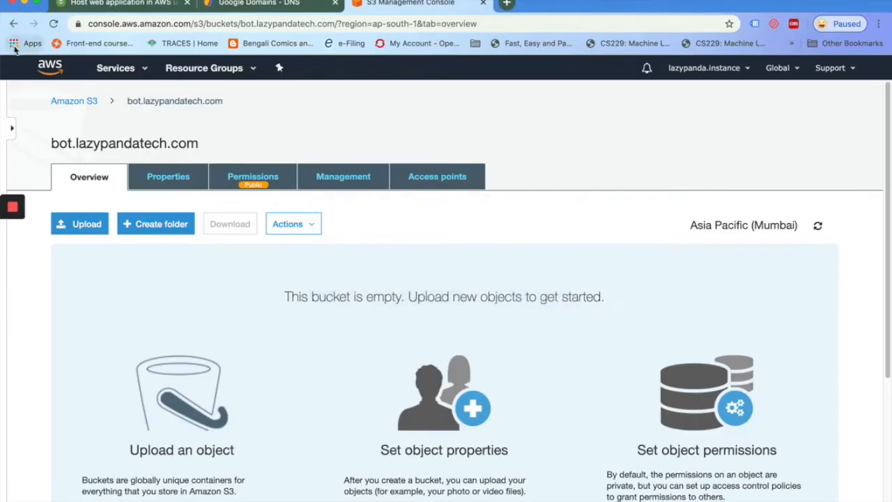
Enable static website hosting on the bucket with index.html as the index document
left_click(53, 24)
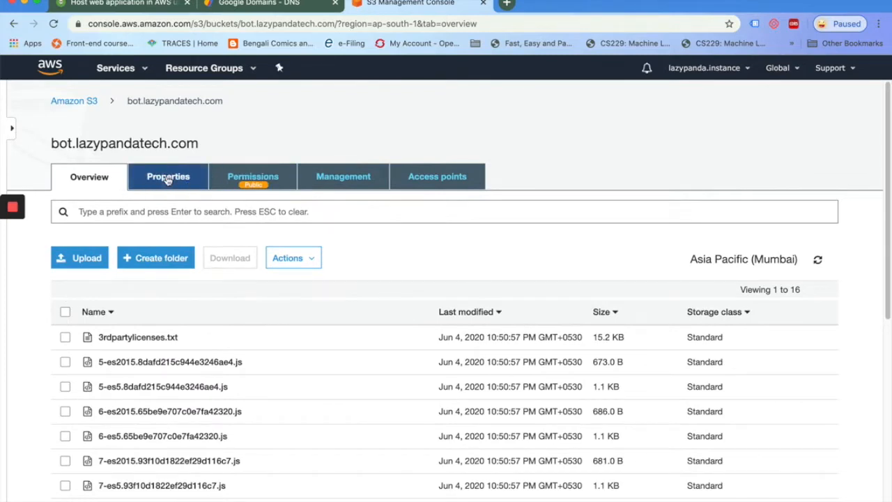
left_click(168, 178)
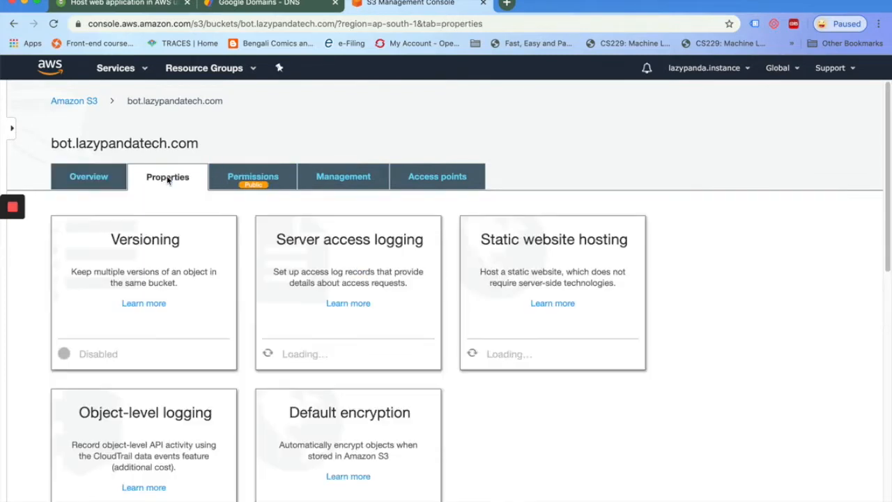
left_click(526, 257)
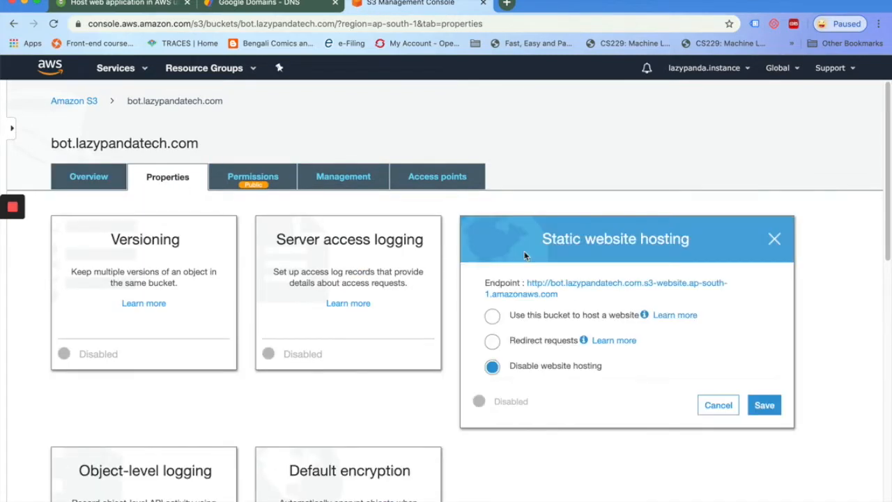
left_click(493, 317)
left_click(551, 368)
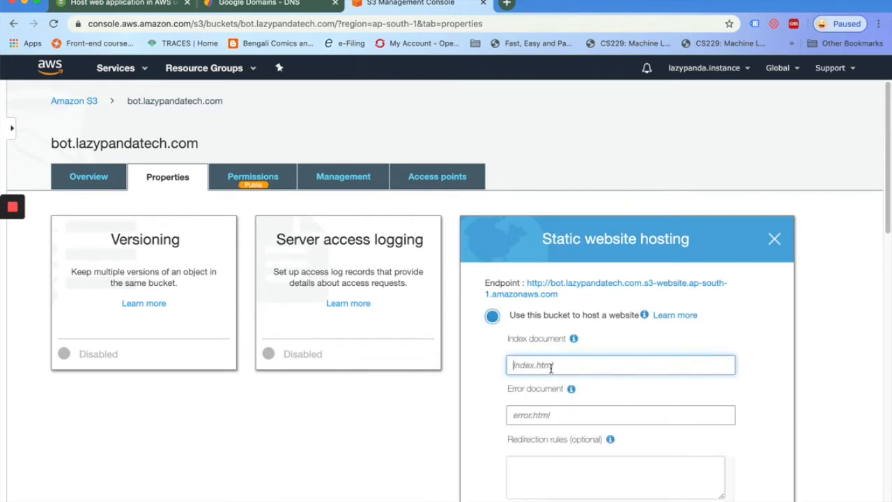
type("index.html")
scroll(765, 391, "down", 3)
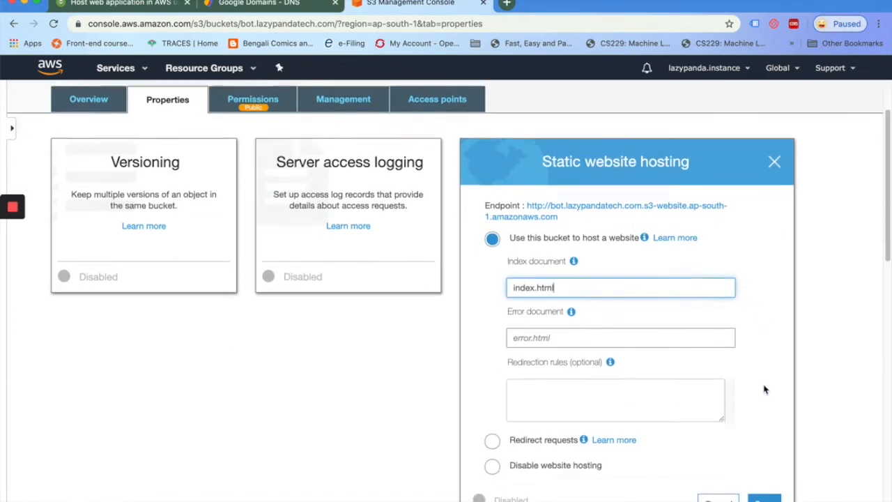
left_click(764, 437)
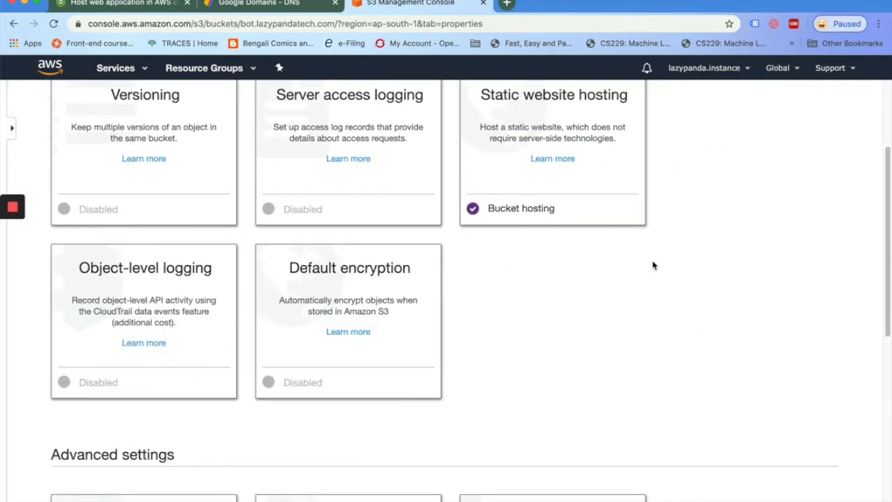
Reopen static website hosting and copy the bucket's website endpoint URL
scroll(653, 262, "up", 3)
left_click(523, 221)
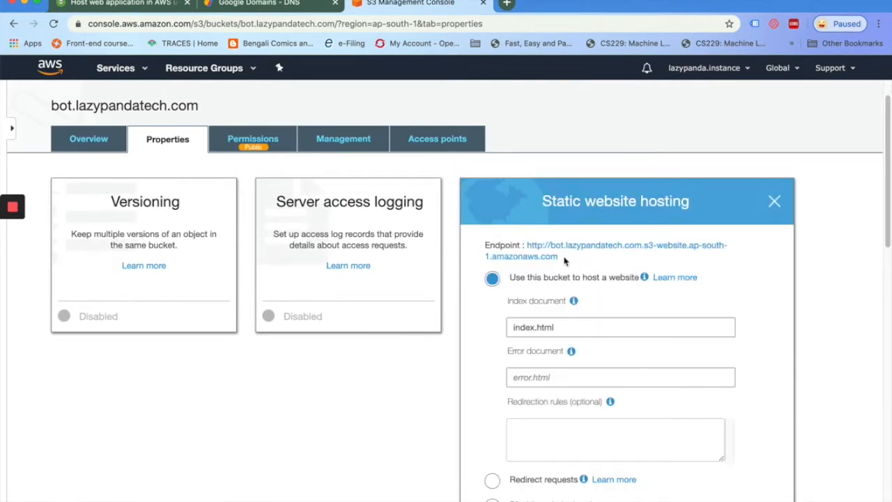
left_click_drag(566, 262, 530, 252)
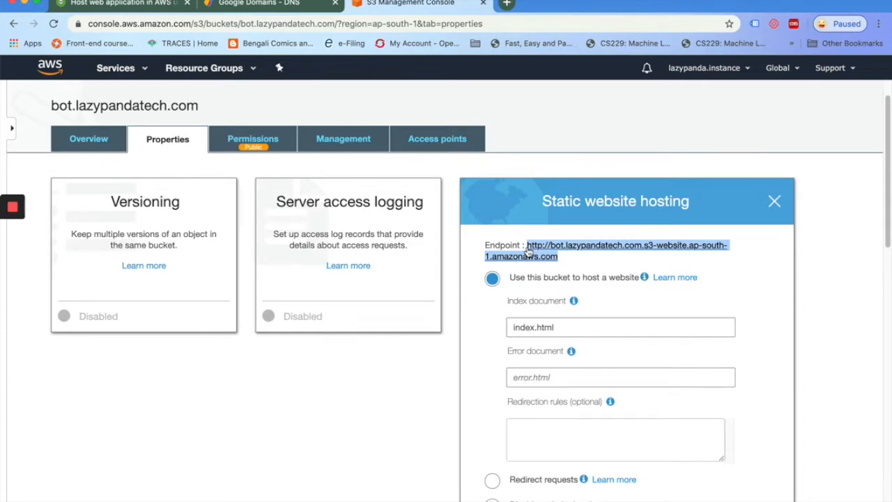
left_click(878, 24)
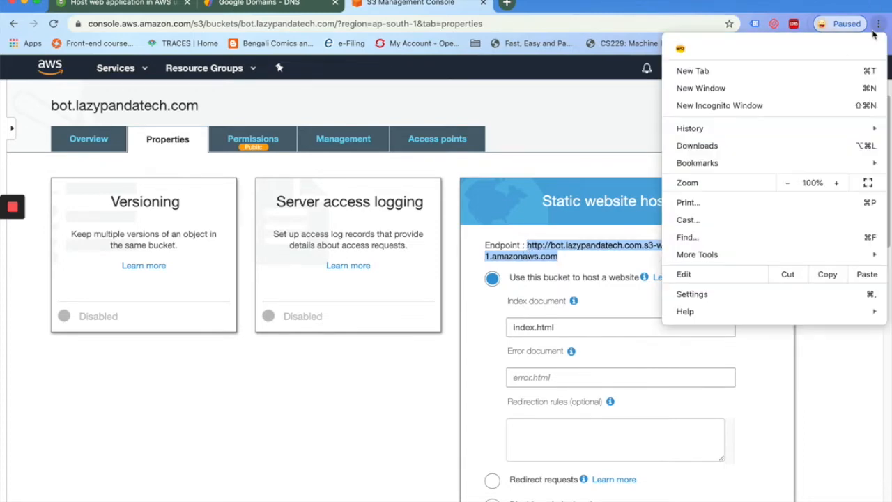
left_click(714, 105)
key("super+v")
key("Return")
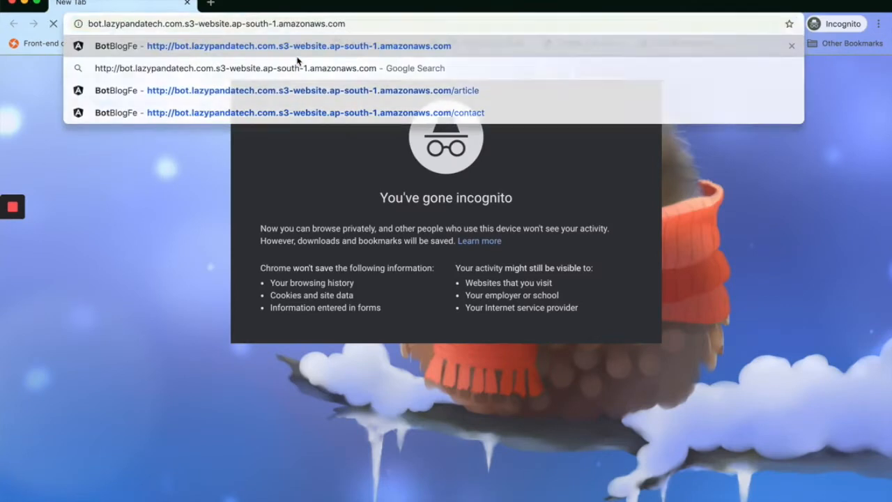
left_click(86, 75)
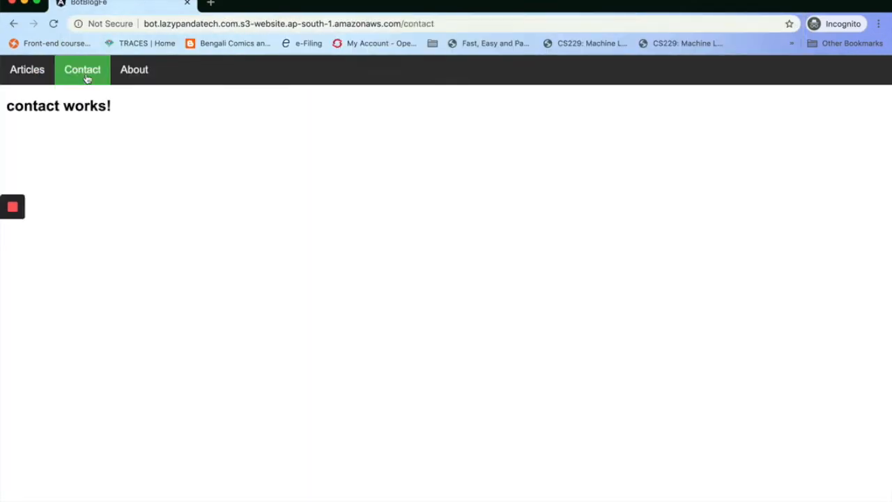
left_click(138, 75)
left_click(81, 75)
left_click(21, 76)
left_click(86, 74)
left_click(136, 75)
left_click(88, 75)
left_click(40, 77)
left_click(83, 75)
left_click(54, 25)
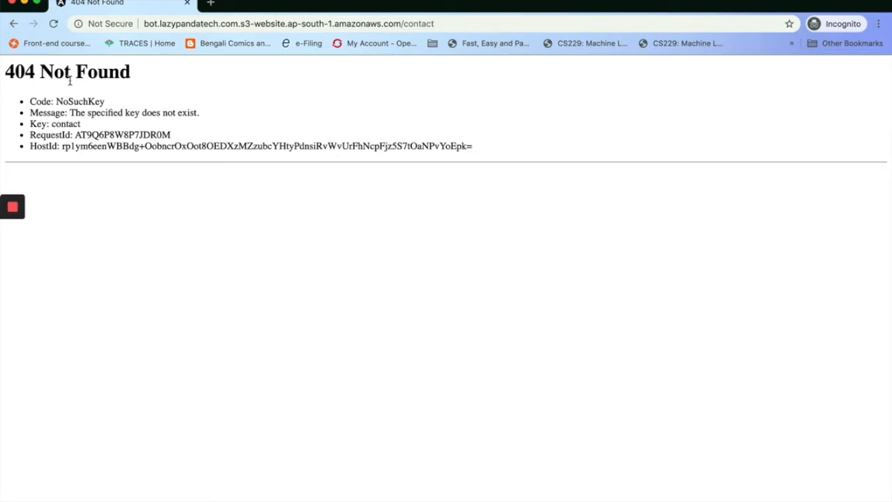
left_click(10, 2)
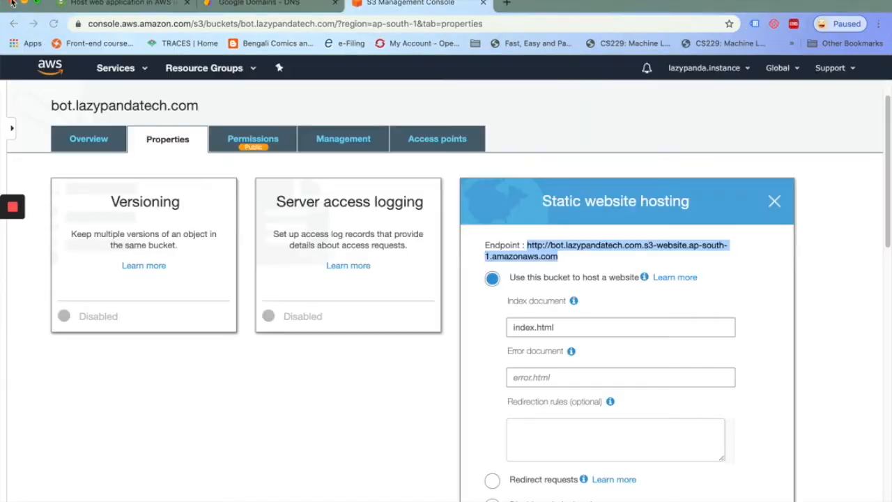
Close the hosting panel, read the blog's SSL certificate section, then switch to the console home tab
left_click(775, 201)
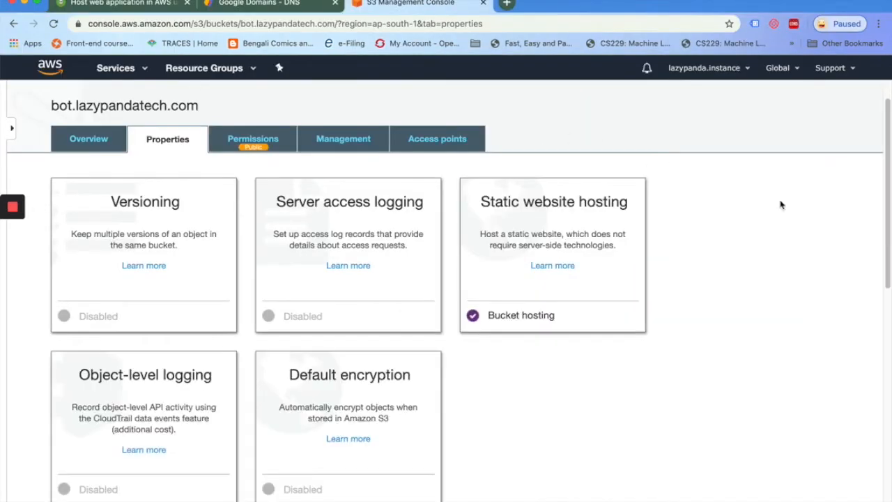
left_click(77, 4)
scroll(187, 390, "down", 5)
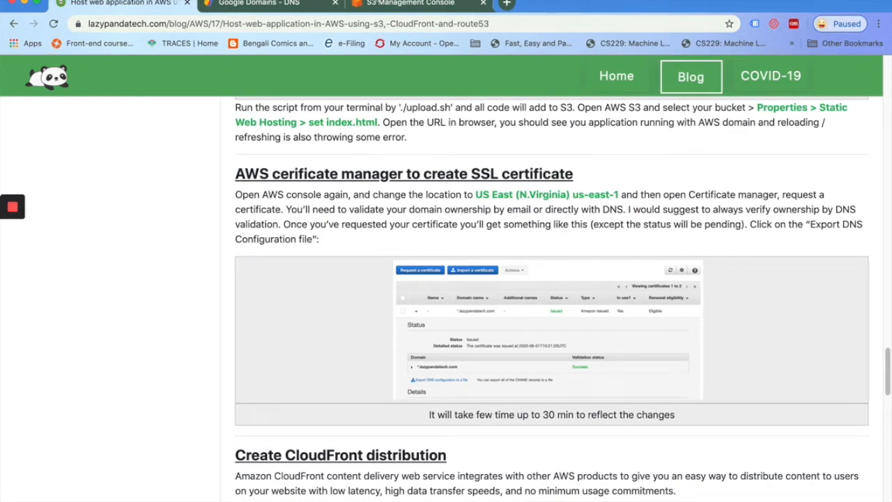
left_click(380, 4)
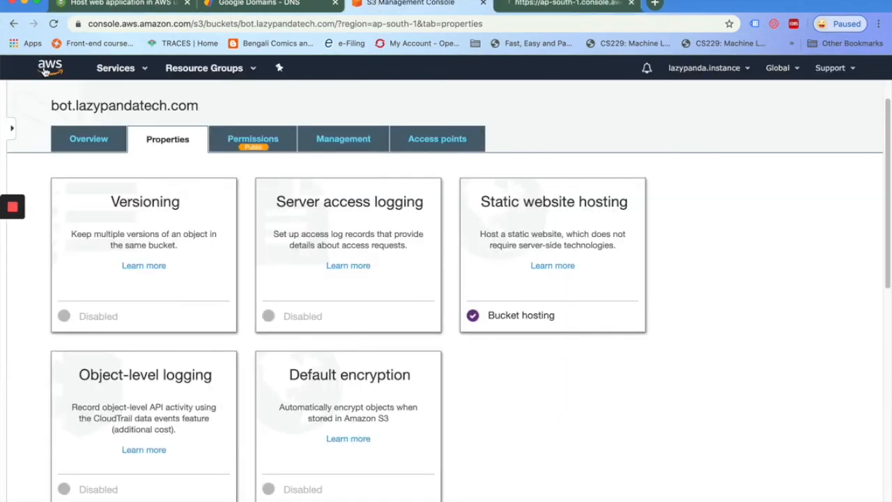
left_click(563, 7)
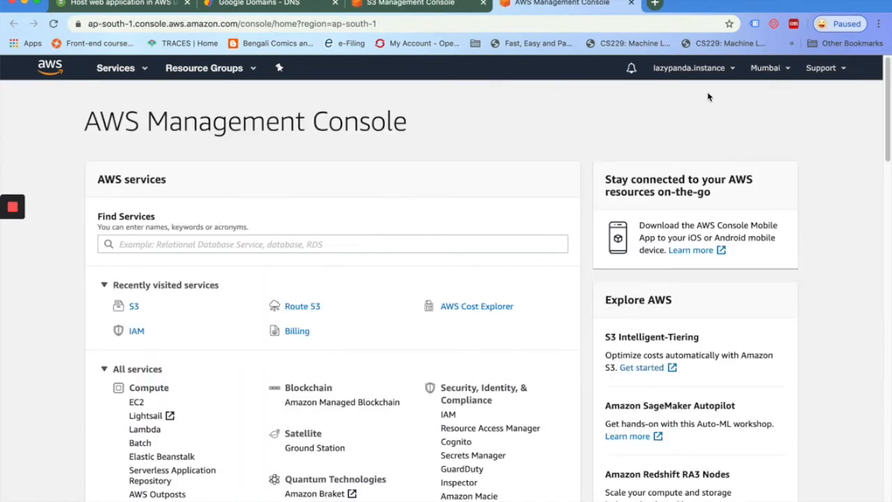
Switch the region to US East (N. Virginia) and open Certificate Manager via a 'certifi' search
left_click(768, 72)
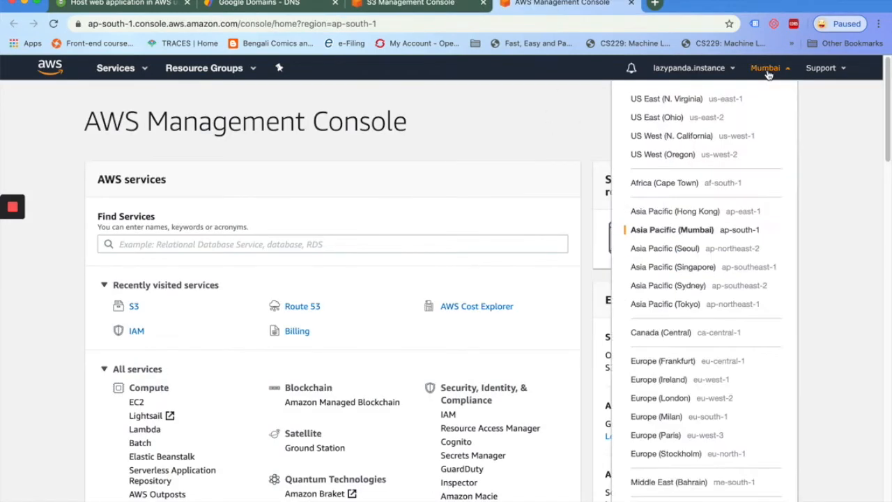
left_click(670, 104)
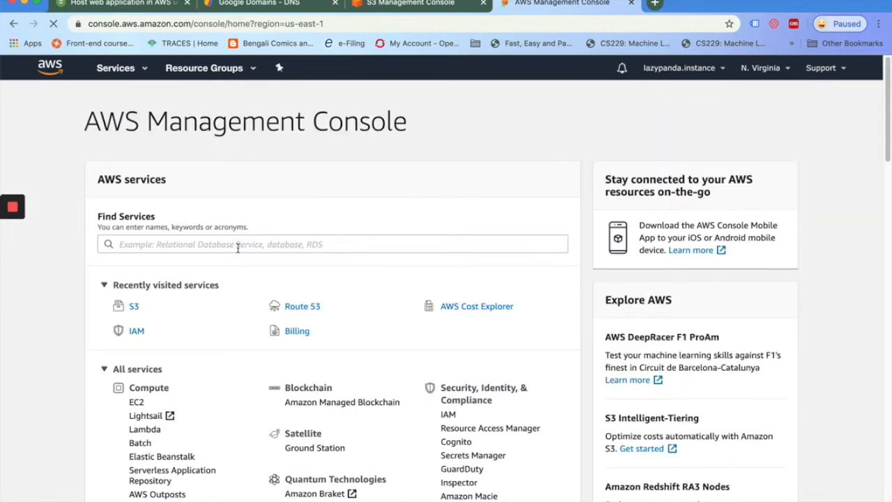
left_click(238, 245)
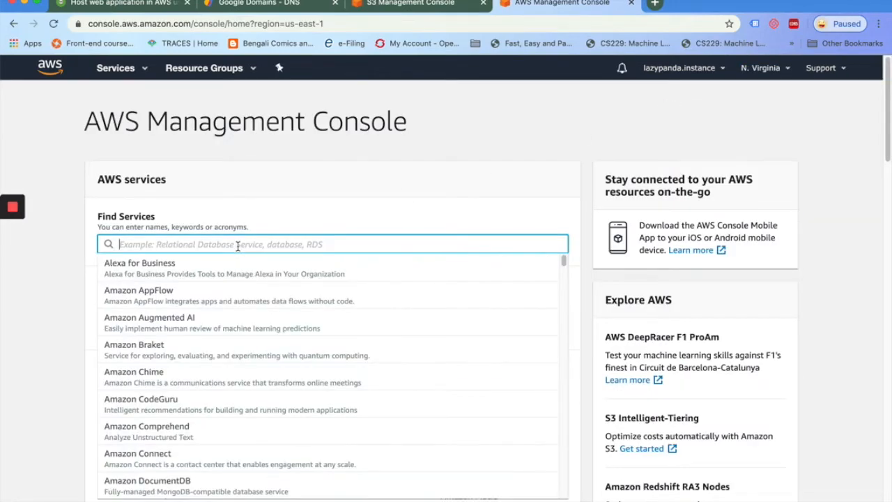
type("certifi")
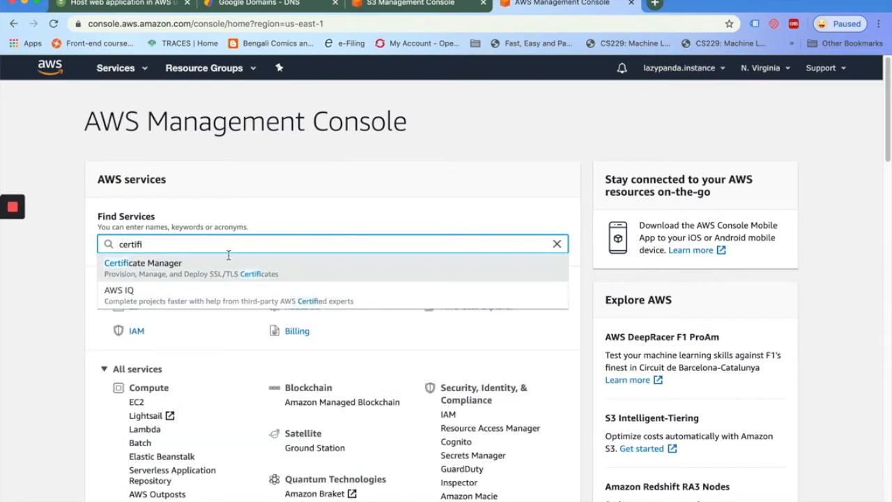
left_click(160, 268)
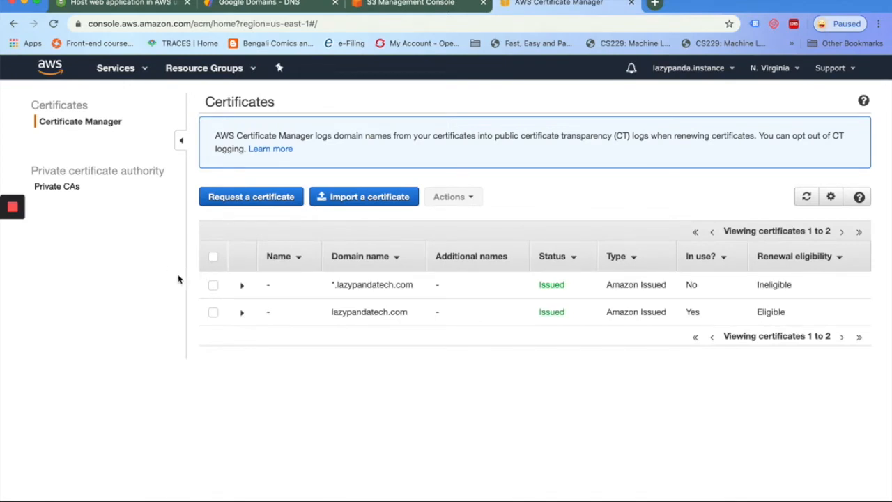
Inspect the *.lazypandatech.com certificate's CNAME validation record, then collapse its details
left_click(242, 286)
scroll(326, 378, "down", 3)
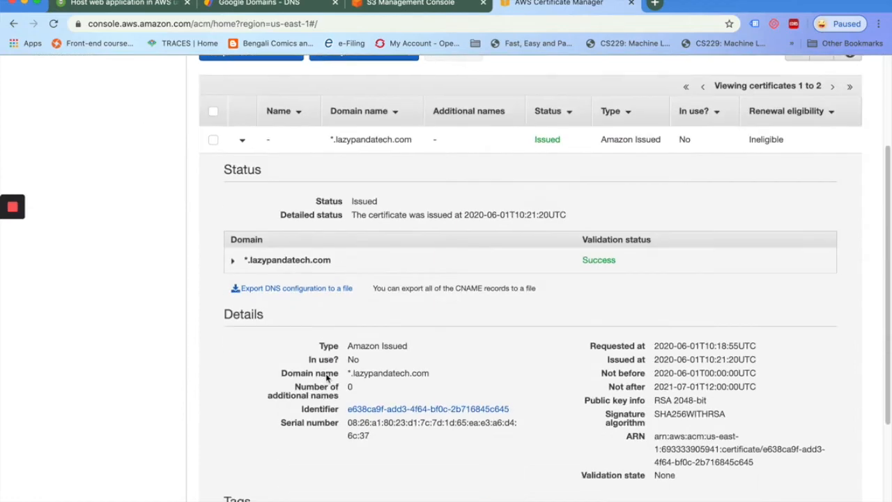
left_click(232, 260)
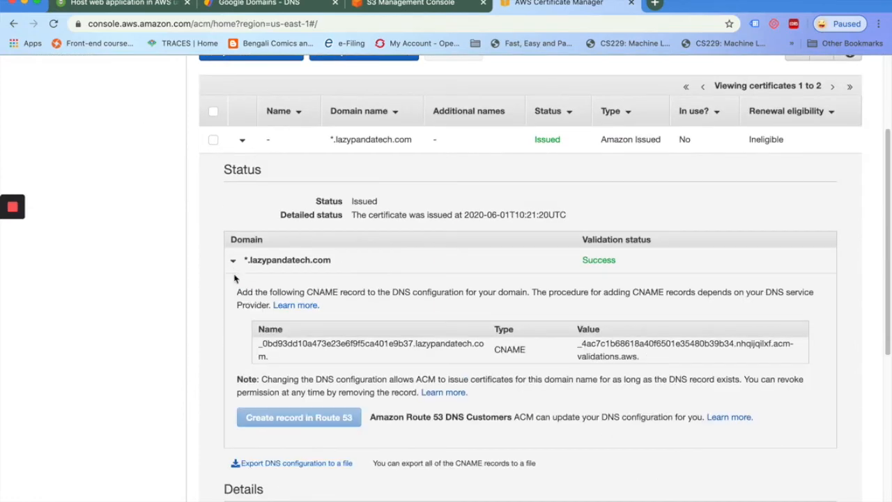
left_click(241, 141)
Request a public certificate for bot.lazypandatech.com using DNS validation and no tags
left_click(250, 197)
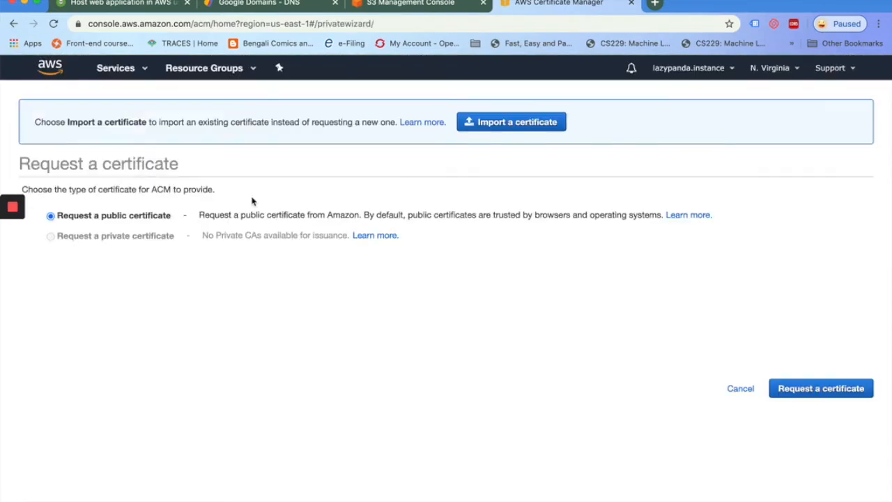
left_click(818, 389)
left_click(270, 343)
type("bot.lazypandate")
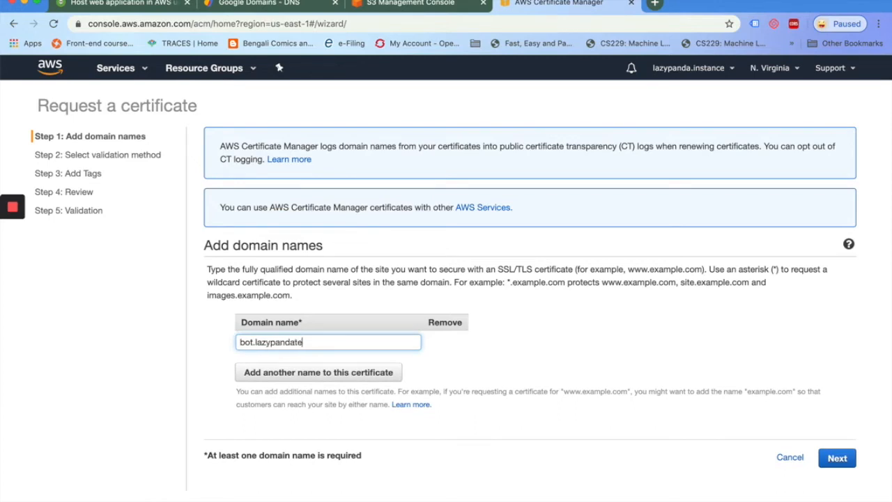
type("ch.com")
left_click(837, 458)
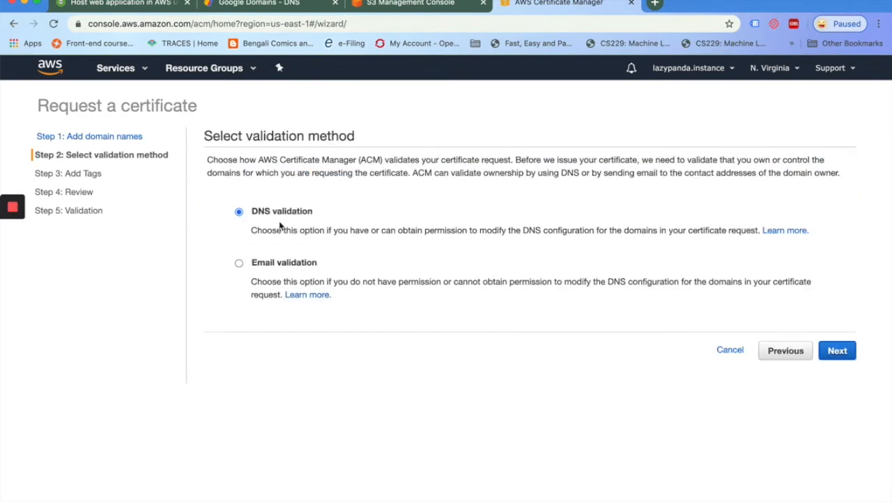
left_click(839, 351)
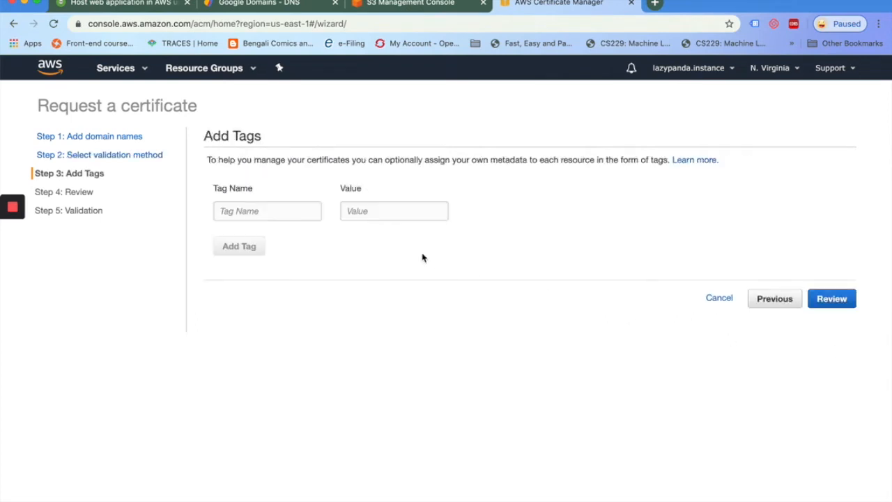
left_click(832, 299)
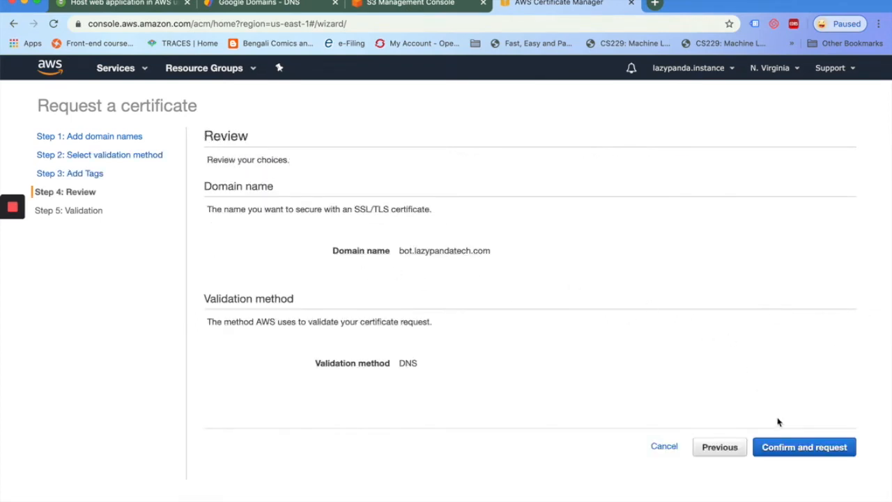
left_click(810, 450)
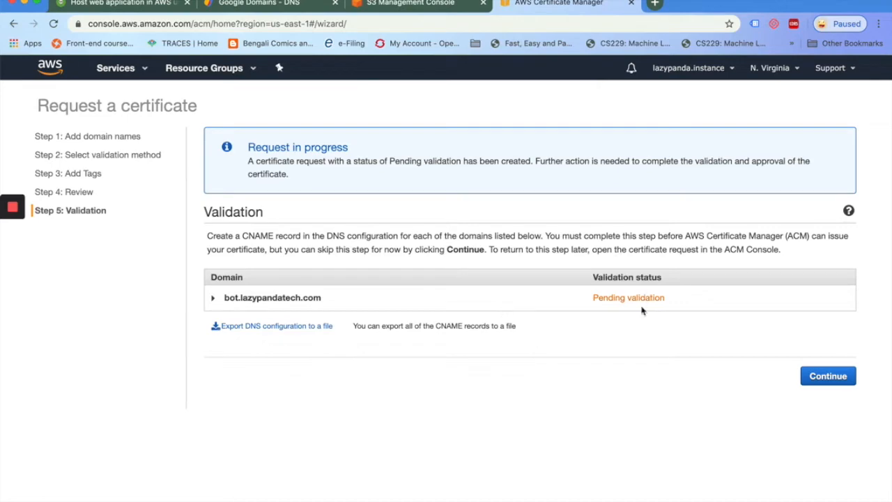
Create the bot.lazypandatech.com validation CNAME in Route 53 and refresh until the certificate is Issued
left_click(212, 300)
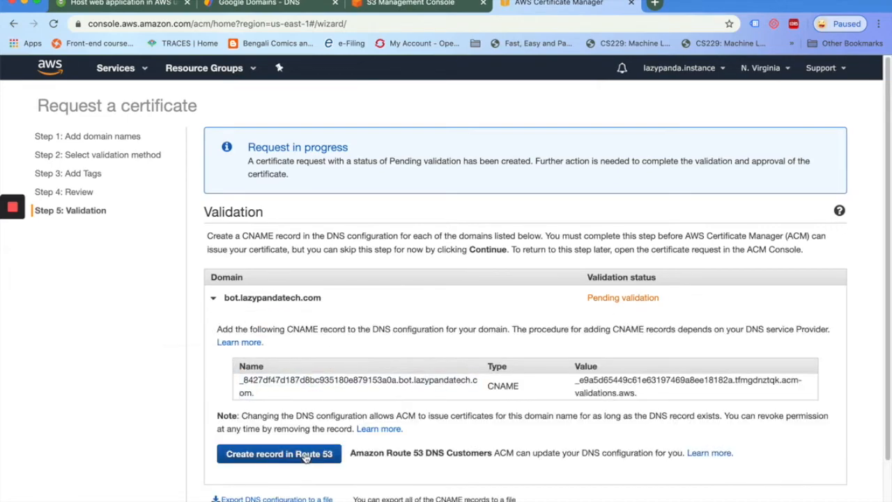
left_click(277, 454)
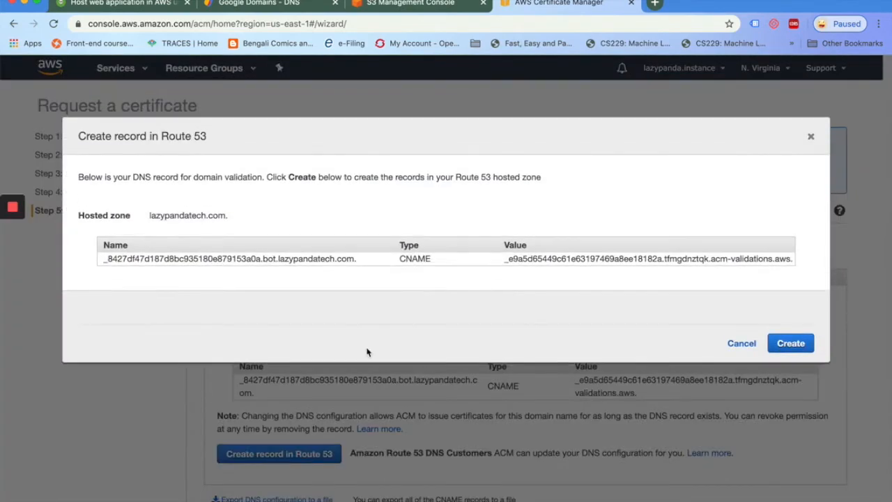
left_click(787, 345)
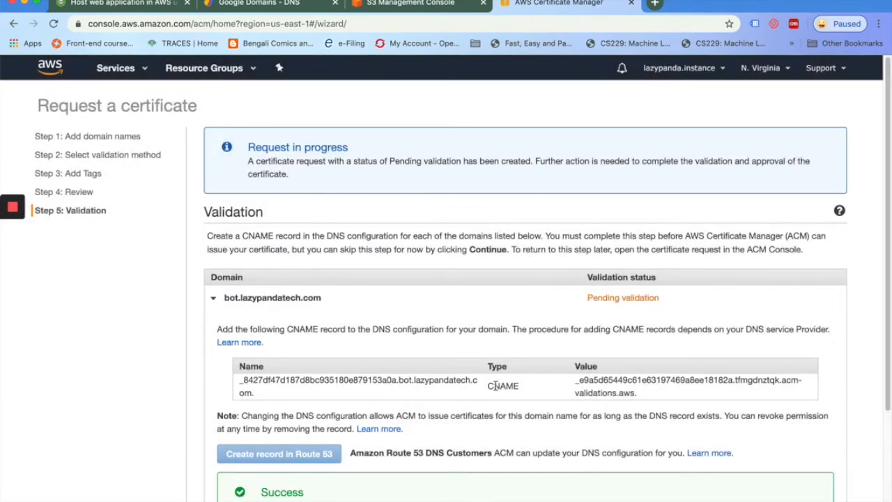
scroll(532, 454, "down", 3)
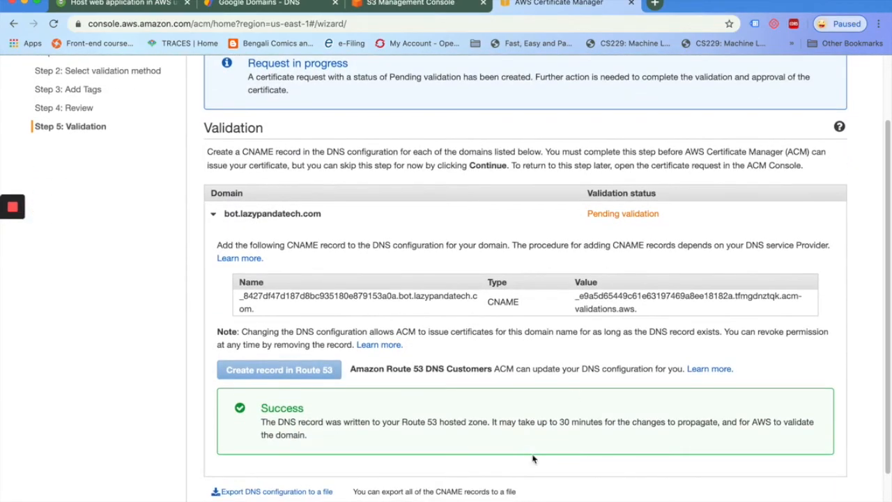
scroll(631, 221, "up", 2)
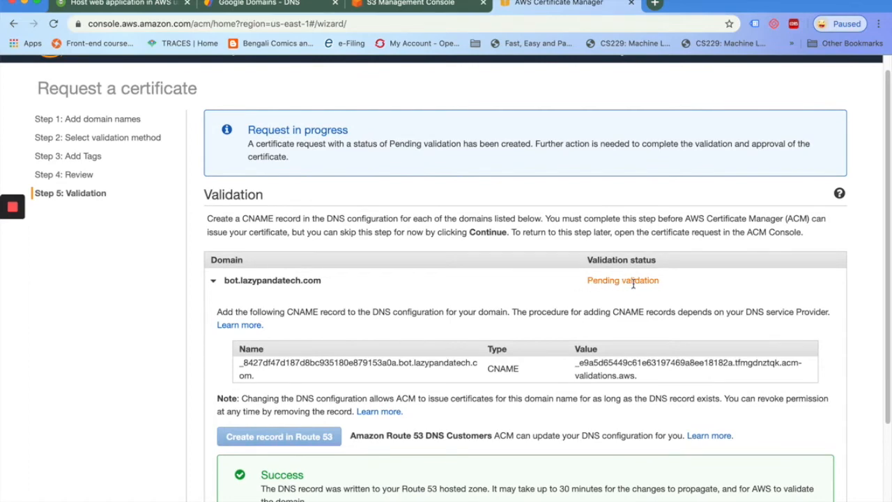
scroll(642, 280, "up", 1)
scroll(641, 280, "down", 5)
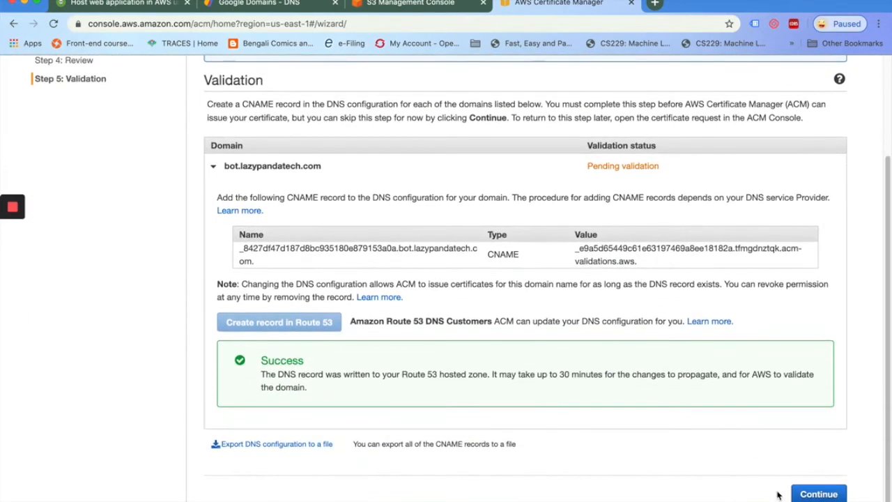
left_click(819, 494)
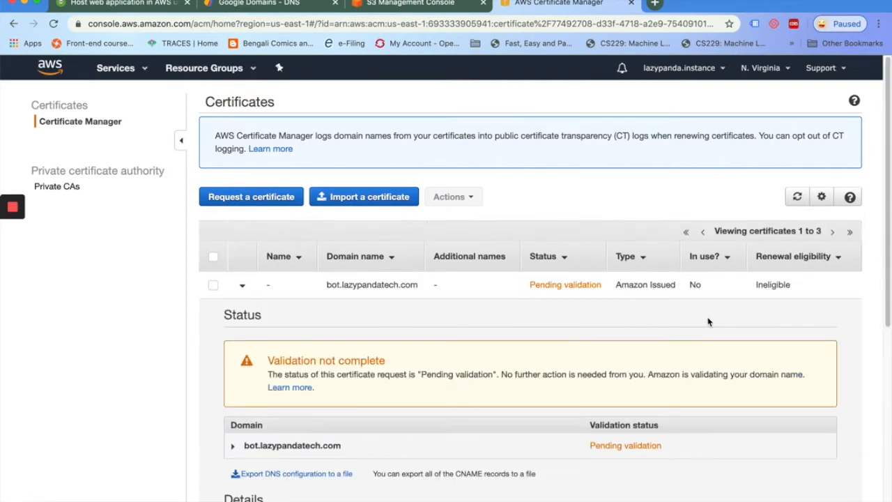
left_click(797, 198)
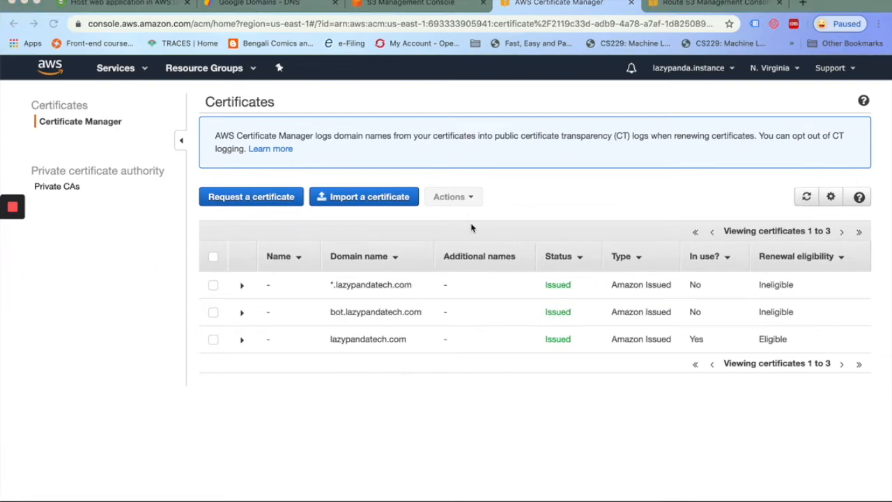
left_click(116, 3)
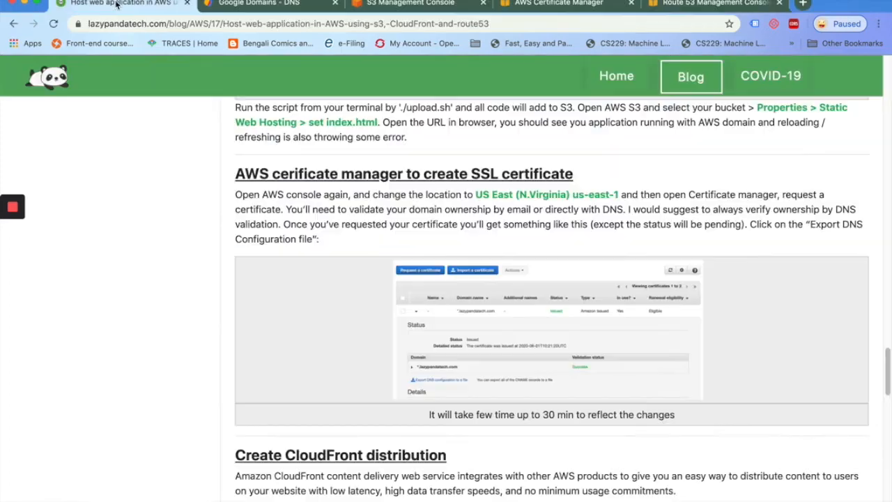
scroll(232, 377, "down", 1)
scroll(232, 377, "down", 3)
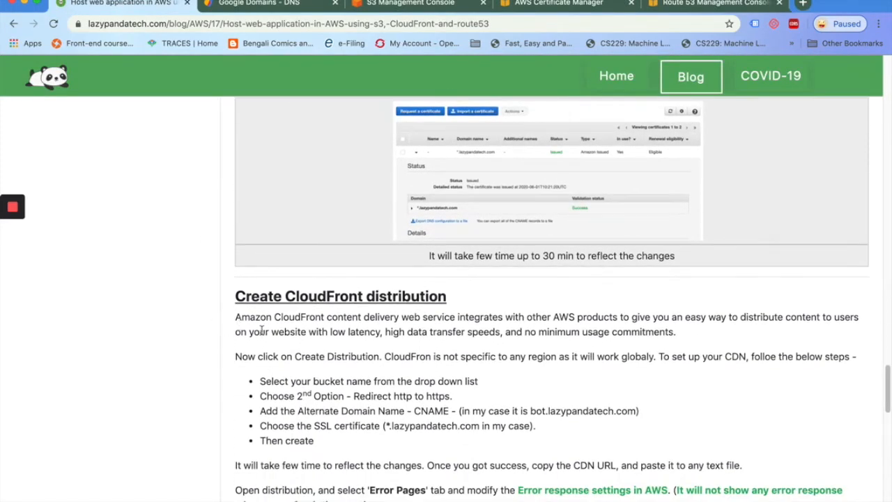
scroll(261, 331, "down", 2)
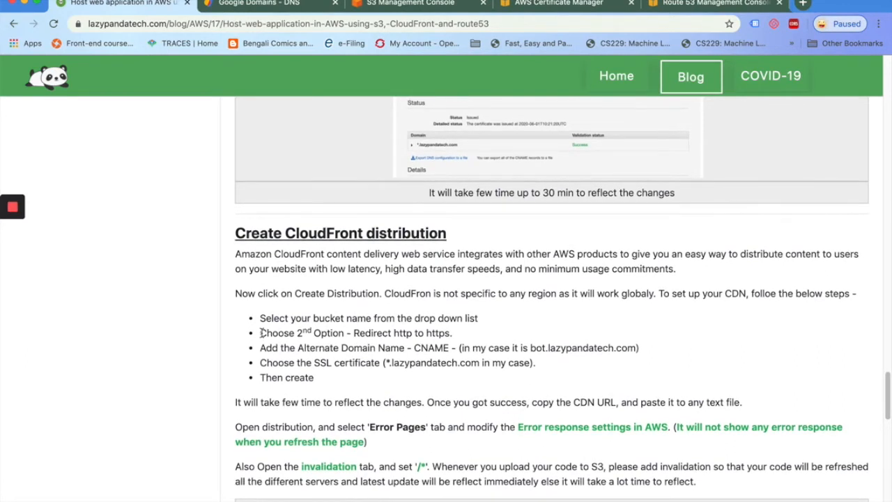
scroll(263, 332, "down", 2)
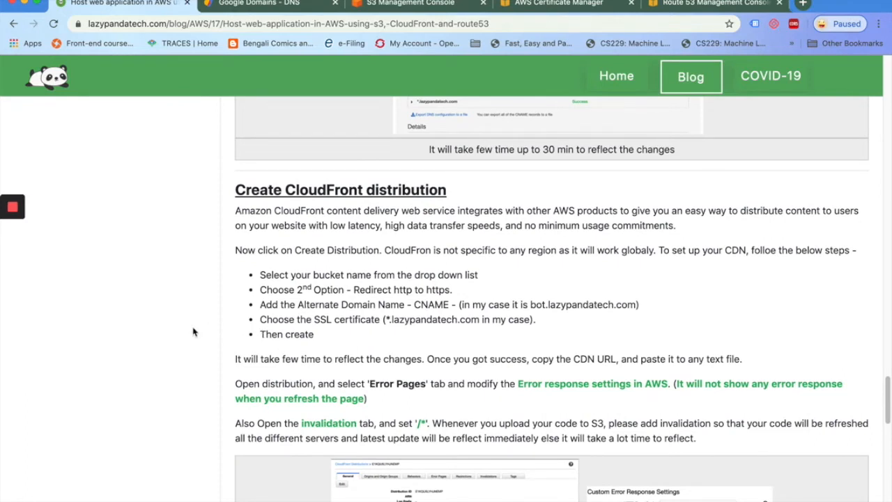
scroll(193, 331, "down", 4)
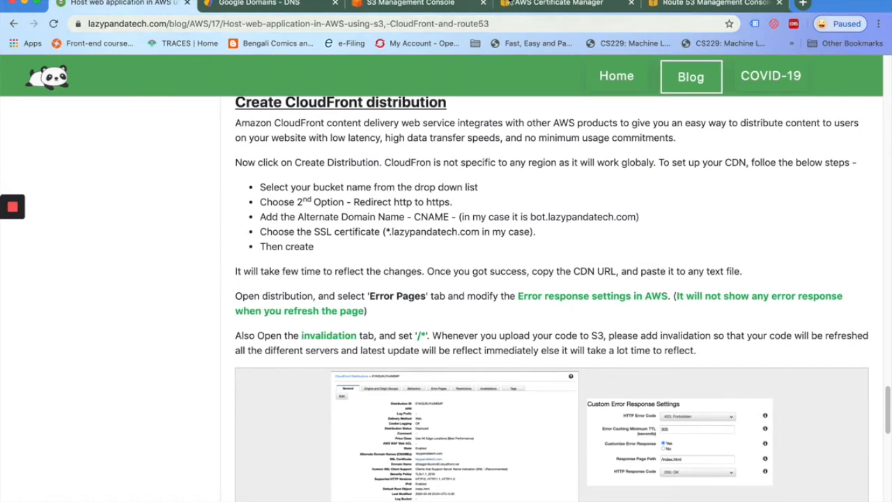
left_click(534, 6)
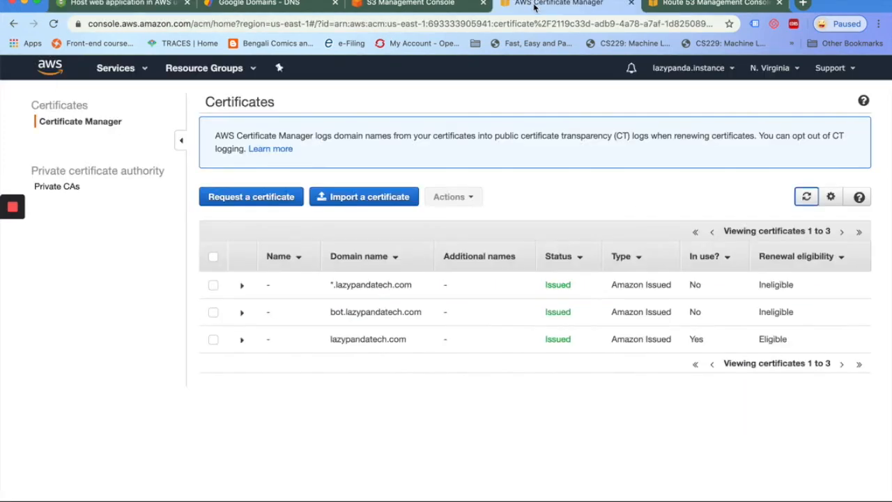
Open the CloudFront console in a new tab via a 'cloudfr' search
left_click(390, 5)
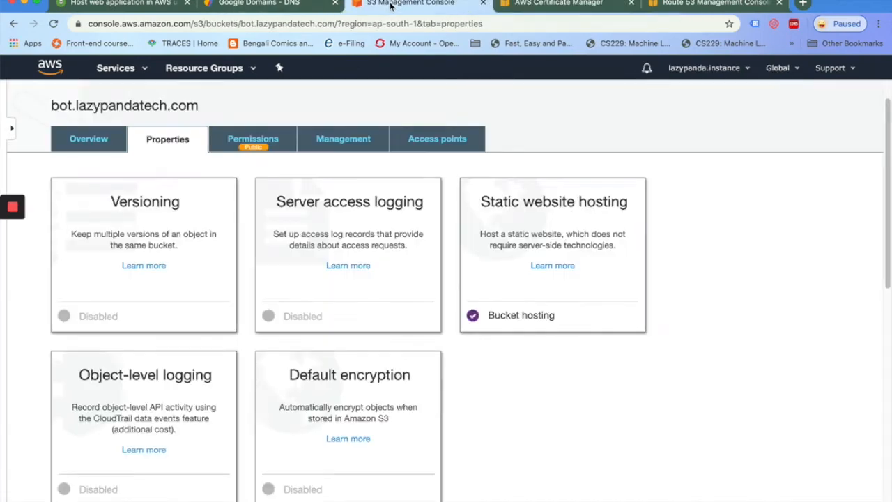
left_click(52, 74, "super")
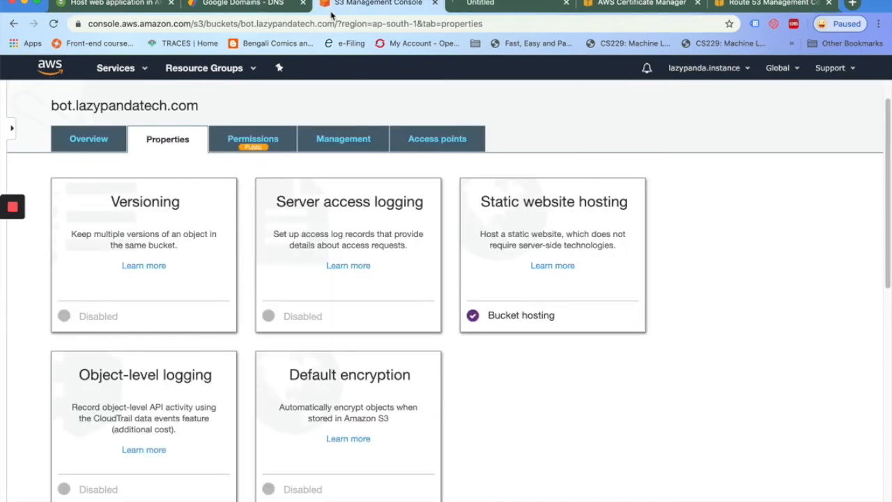
left_click(502, 6)
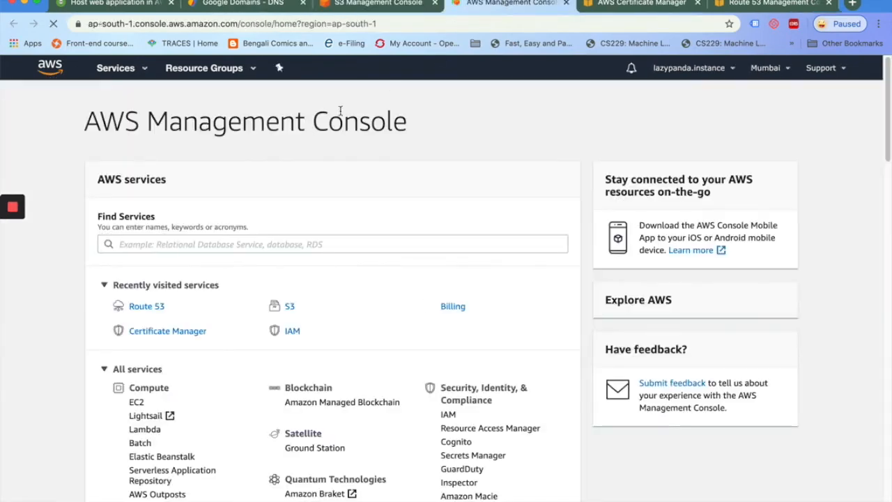
left_click(209, 244)
type("cloudfr")
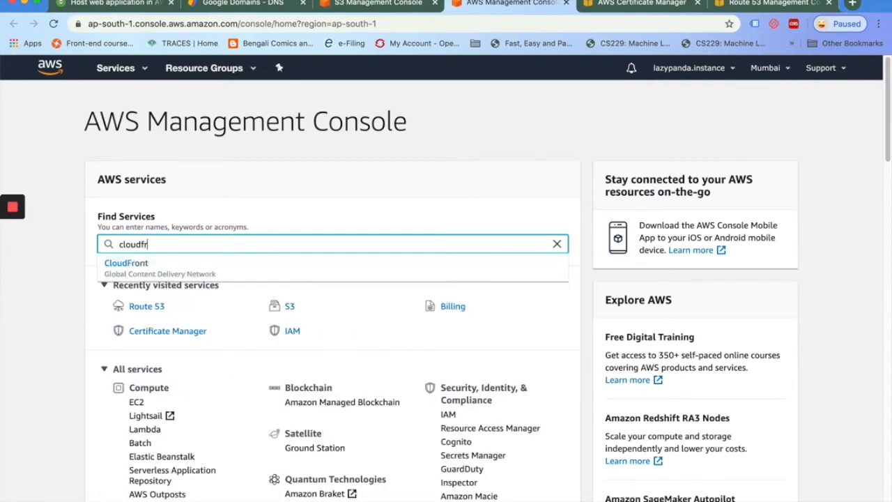
left_click(147, 270)
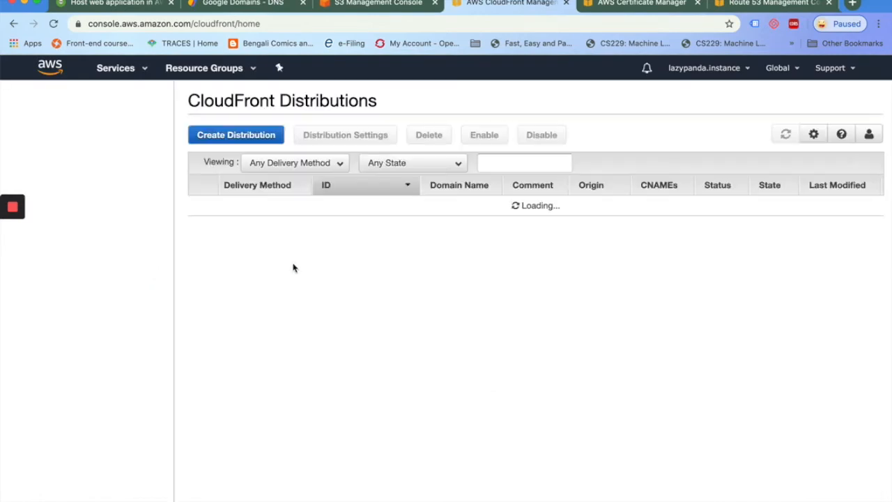
Start a web distribution whose origin is the S3 bucket's static website endpoint
left_click(232, 139)
left_click(218, 237)
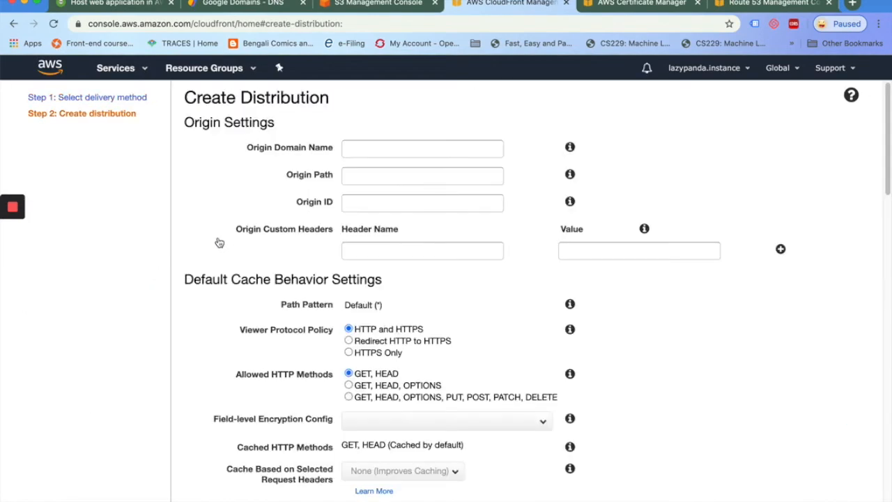
left_click(370, 148)
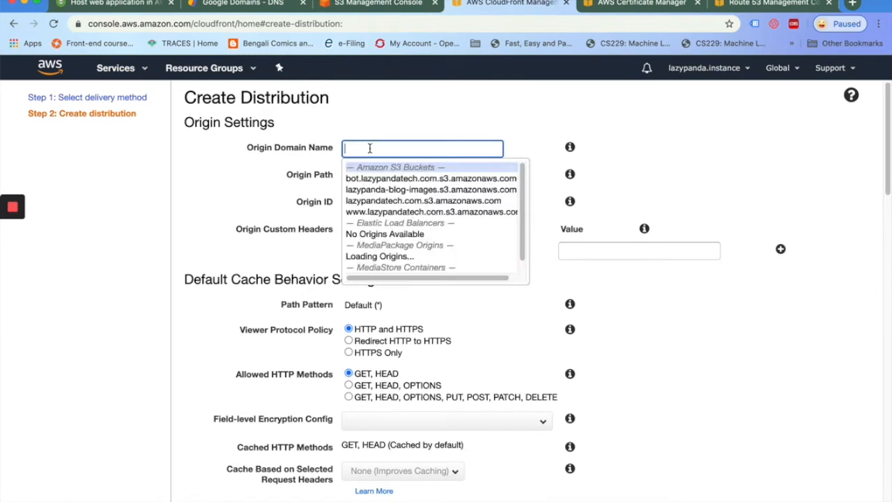
left_click(380, 95)
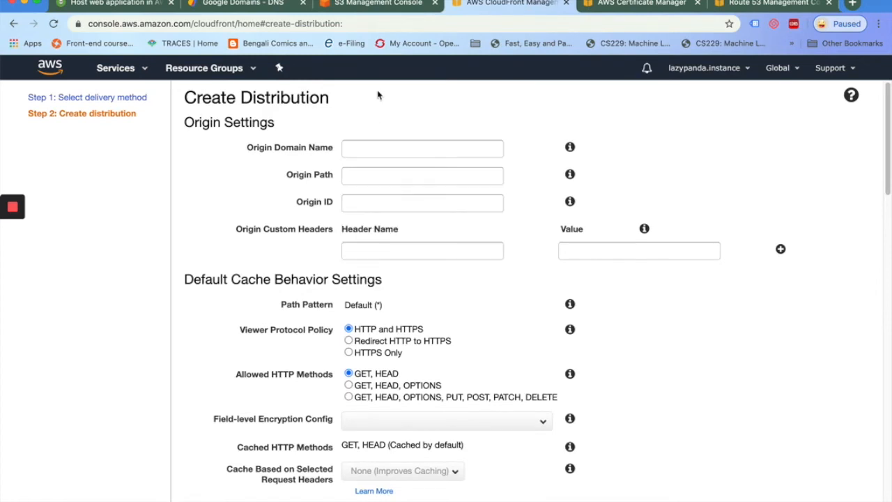
left_click(395, 6)
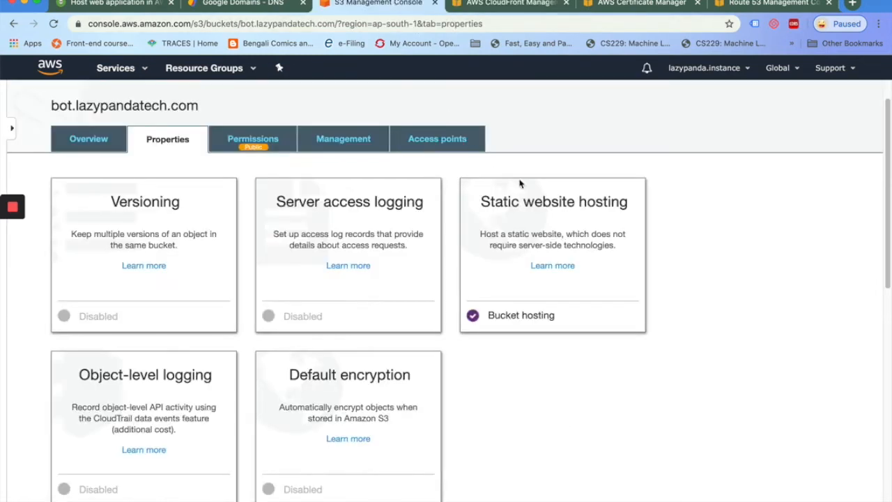
left_click(550, 210)
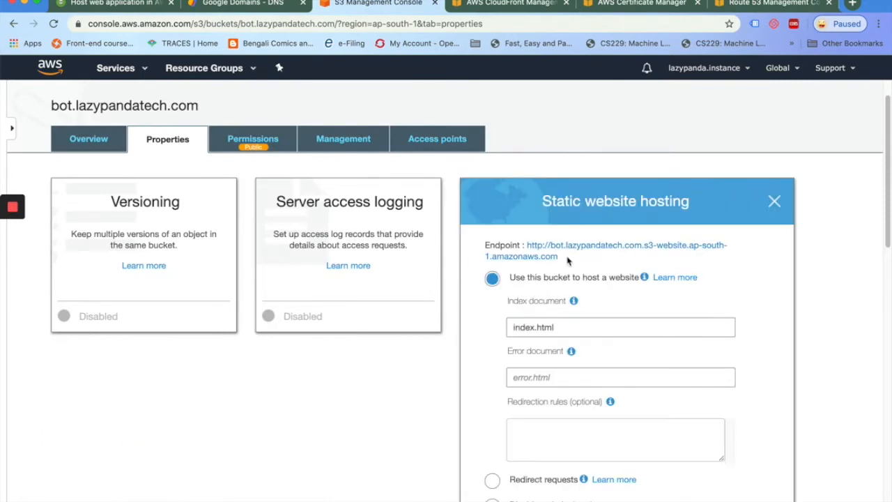
left_click_drag(561, 258, 527, 248)
key("super+c")
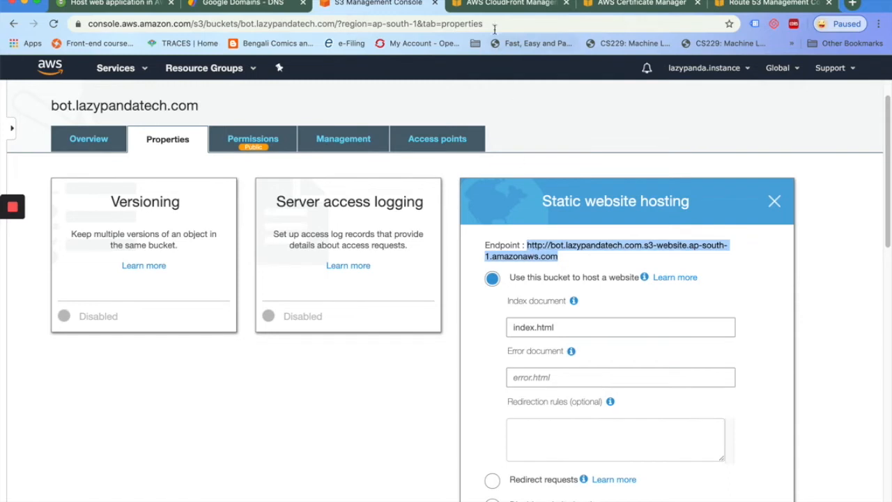
left_click(486, 5)
left_click(371, 148)
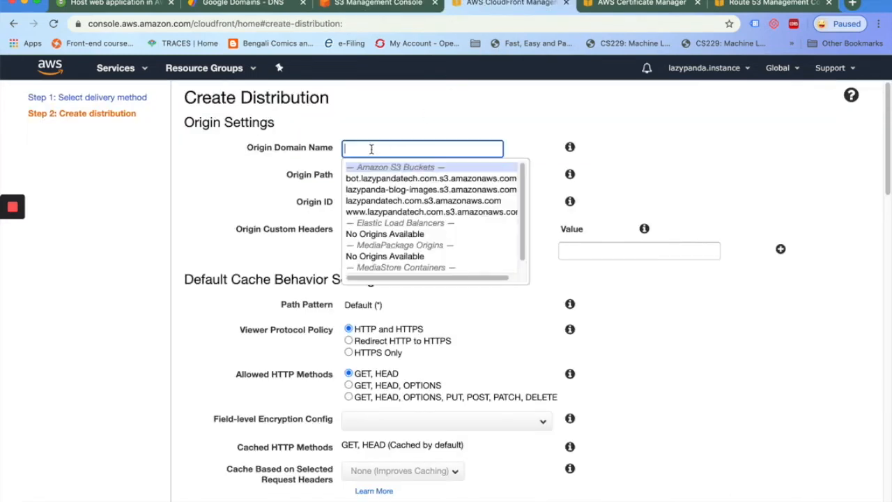
key("super+v")
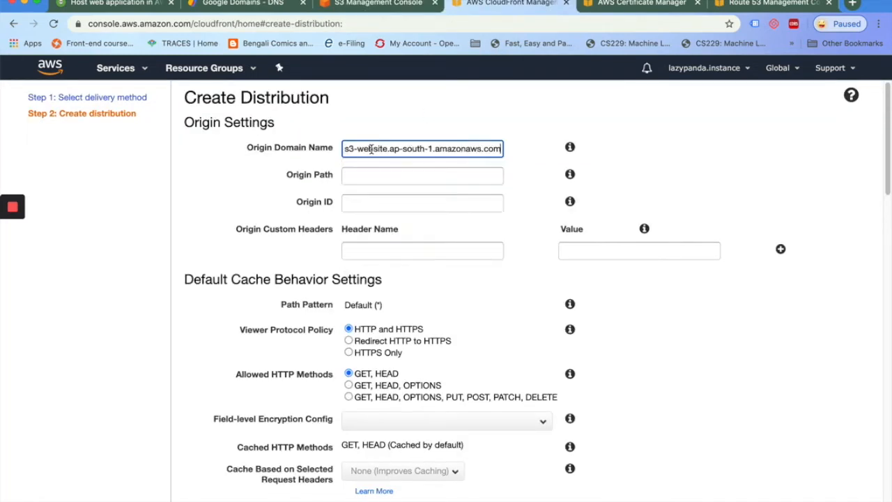
left_click(422, 127)
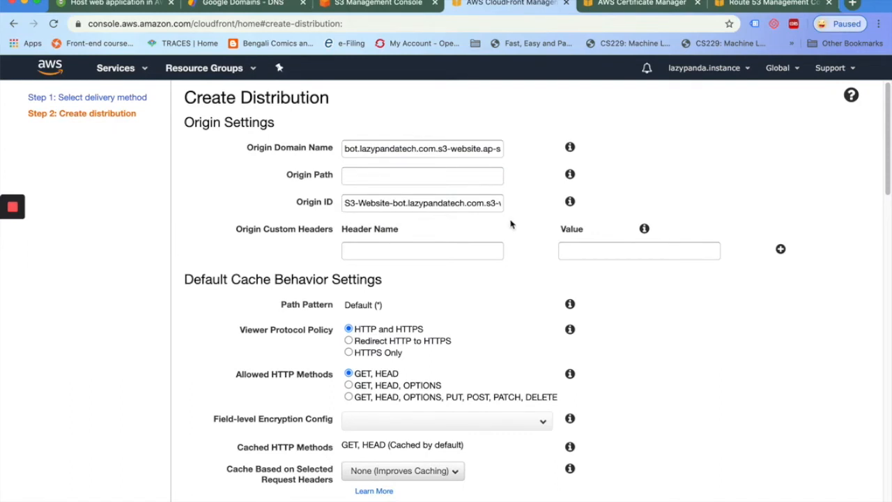
Set the viewer policy to Redirect HTTP to HTTPS and add CNAME bot.lazypandatech.com
scroll(510, 224, "down", 3)
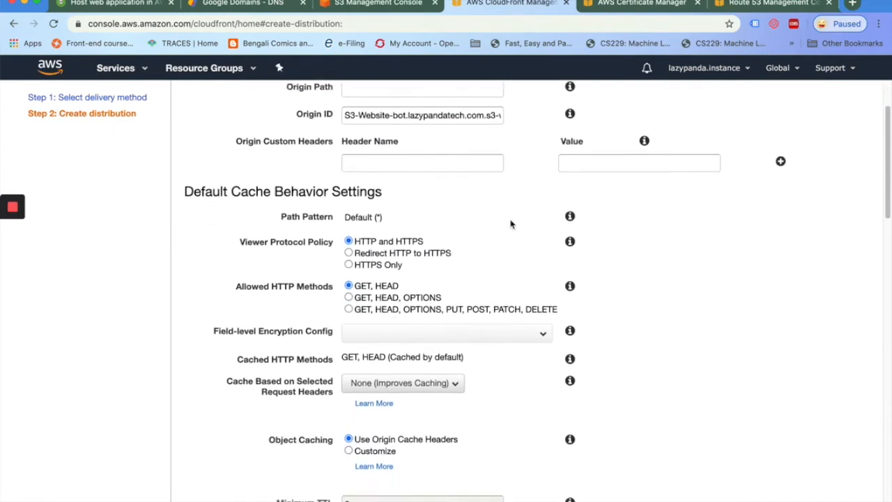
left_click(349, 239)
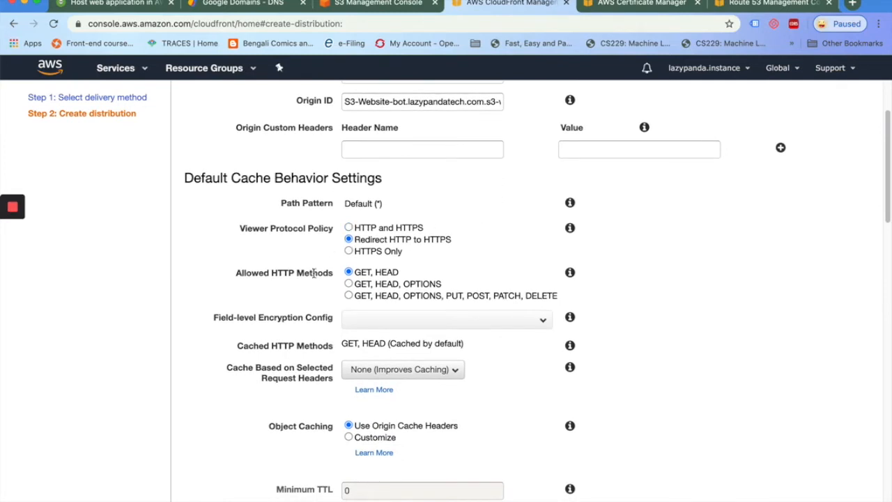
scroll(313, 274, "down", 10)
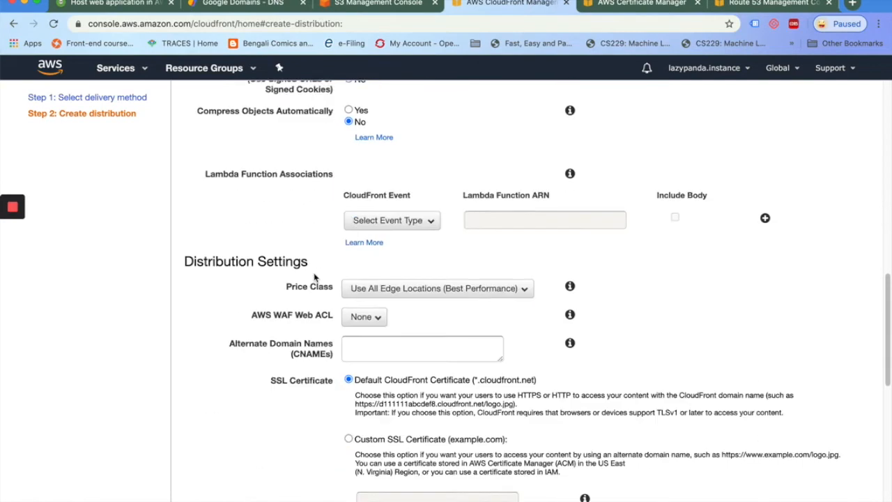
scroll(314, 278, "down", 2)
left_click(383, 220)
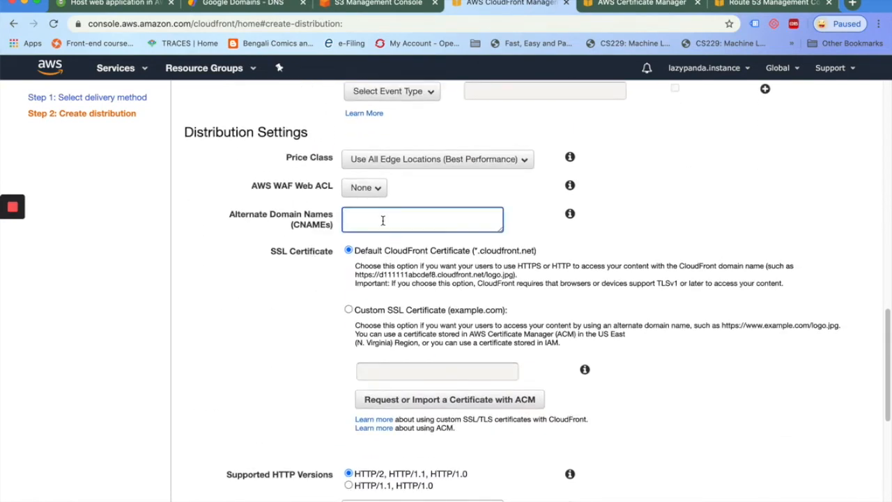
type("bot.lazypandatech.com")
Use a custom SSL certificate: the bot.lazypandatech.com ACM certificate
scroll(328, 319, "down", 1)
left_click(348, 242)
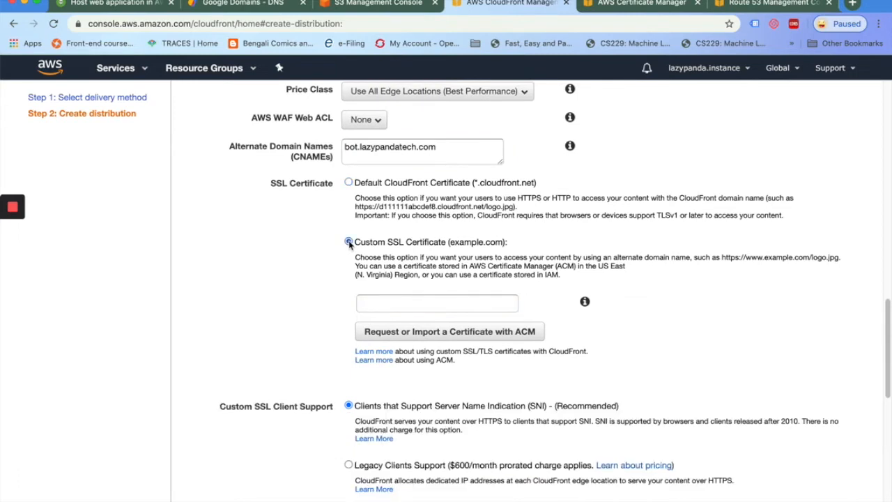
left_click(388, 304)
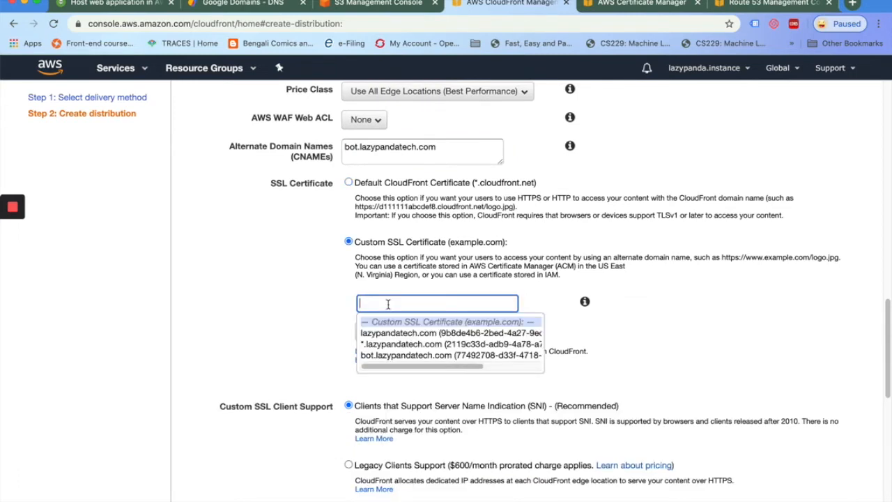
left_click(382, 357)
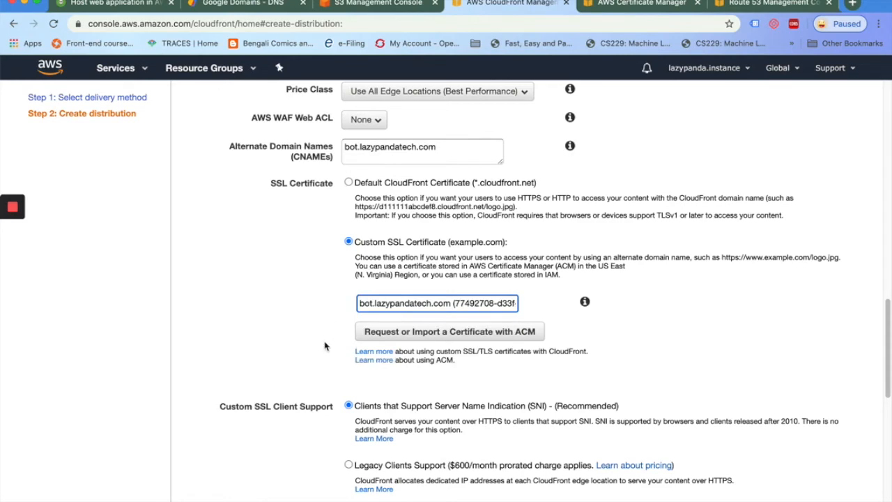
scroll(324, 346, "down", 5)
scroll(324, 346, "down", 8)
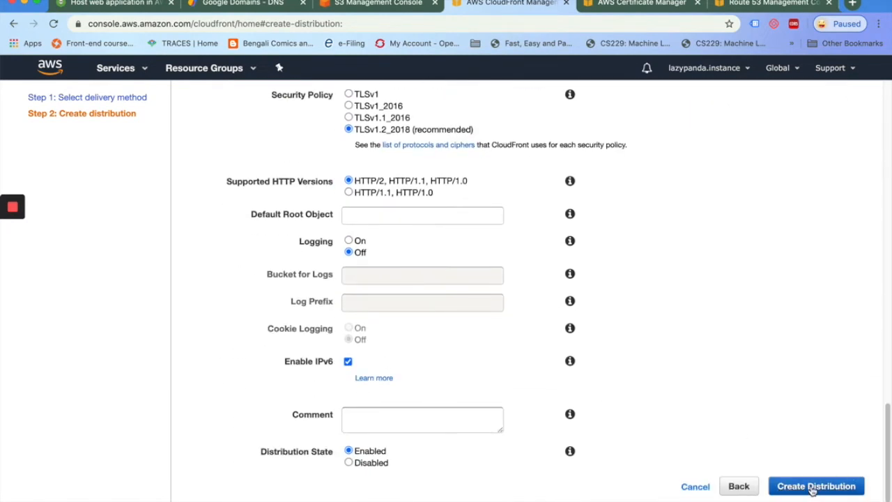
Create the distribution and go to E2PCD45MW5DTUE's Error Pages
left_click(812, 488)
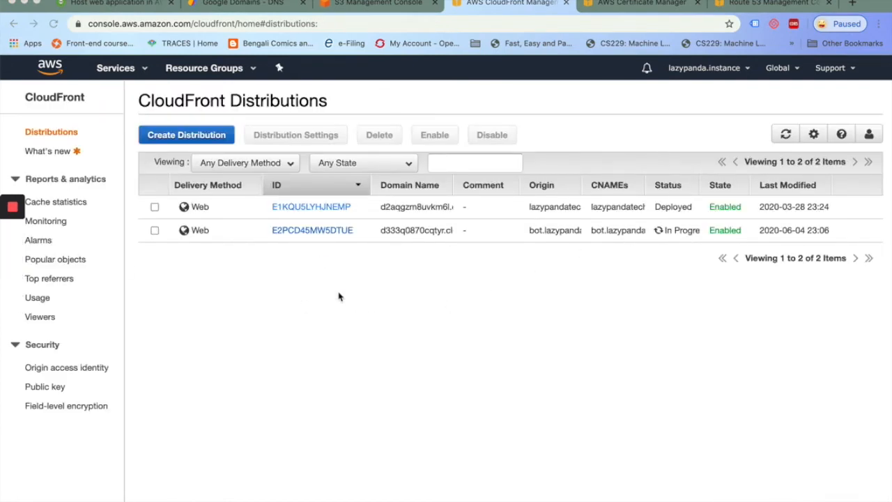
left_click(291, 232)
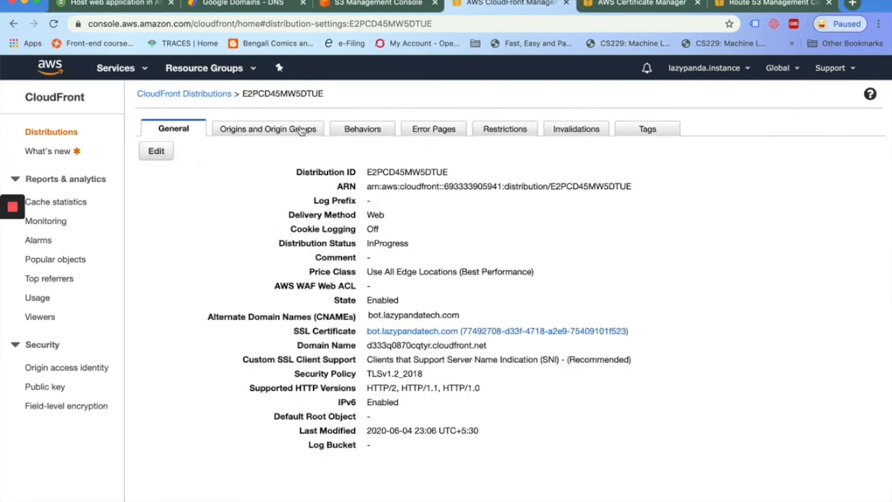
left_click(432, 136)
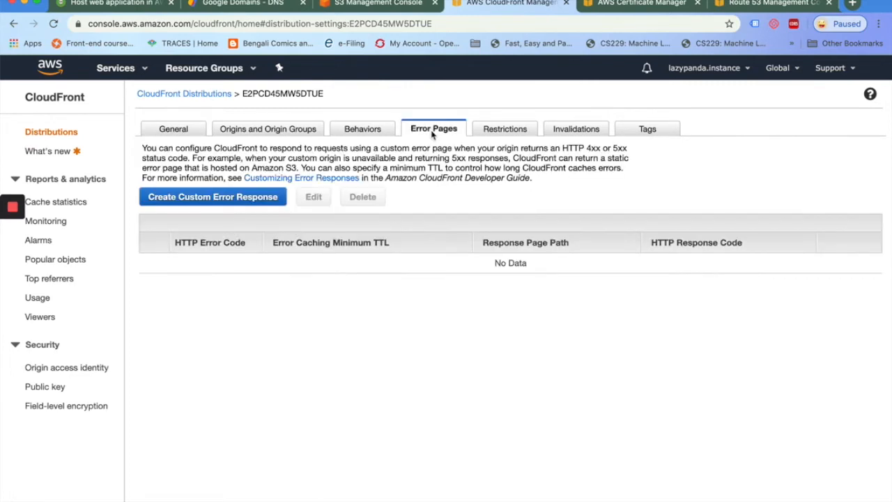
Add a custom error response mapping 403 to /index.html with status 200: OK
left_click(231, 199)
left_click(248, 160)
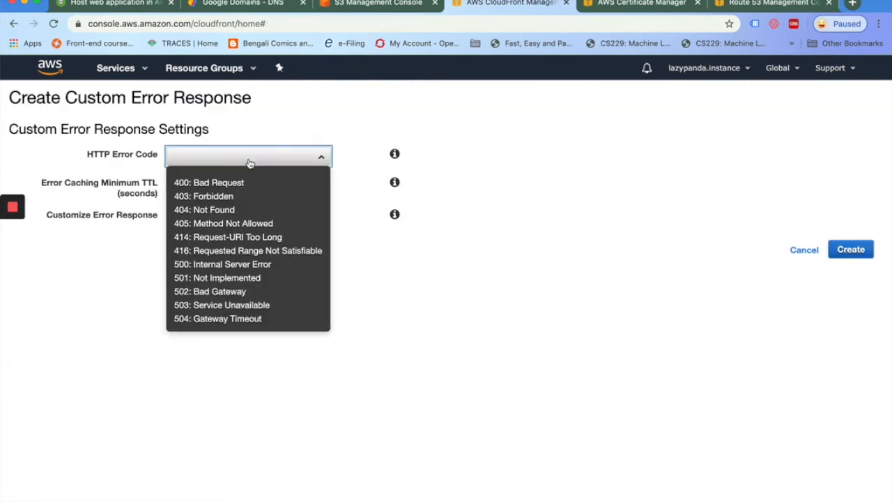
left_click(225, 199)
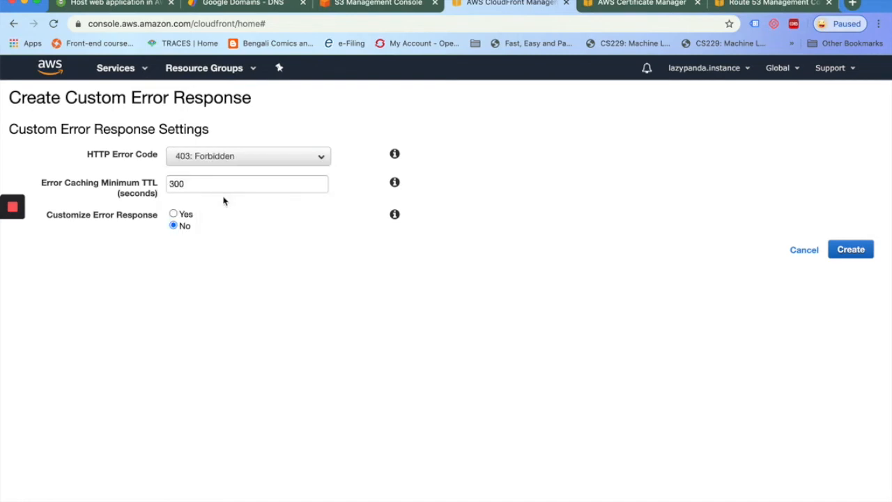
left_click(174, 215)
left_click(177, 249)
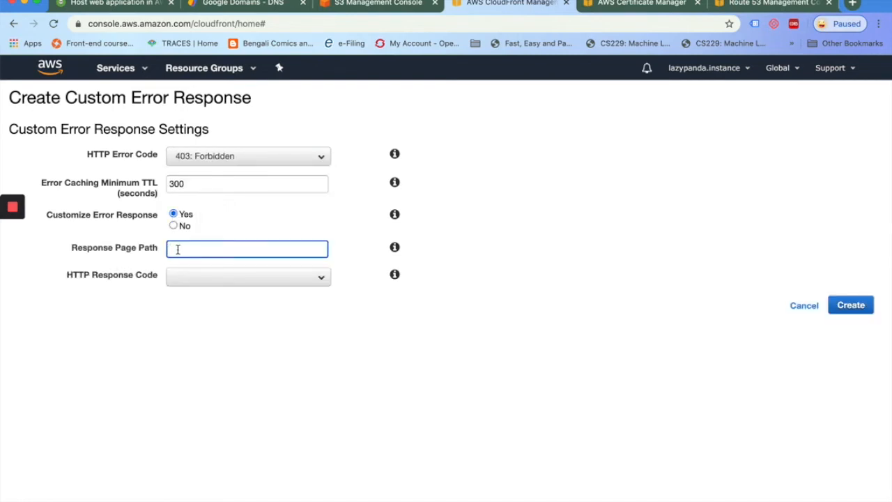
type("/index.html")
left_click(222, 280)
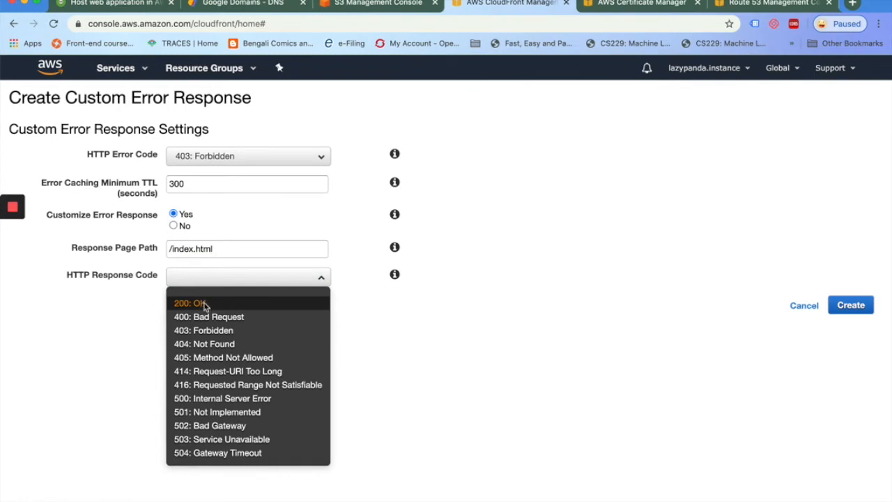
left_click(204, 304)
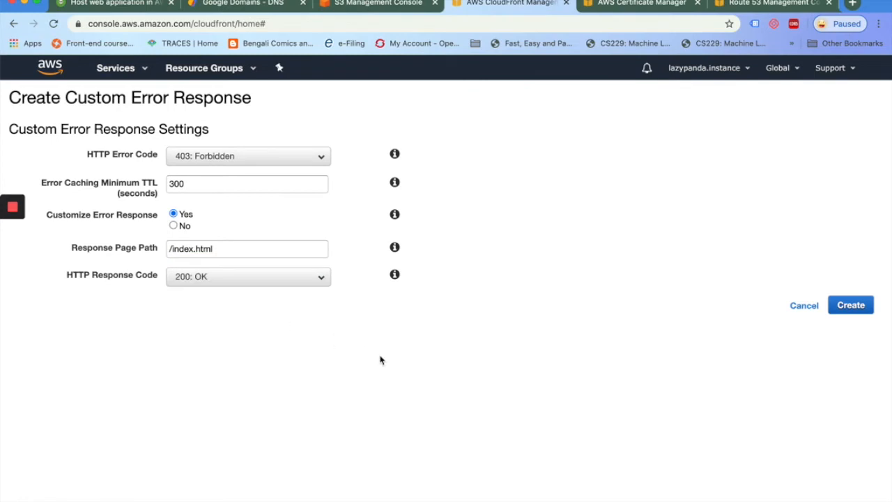
left_click(849, 306)
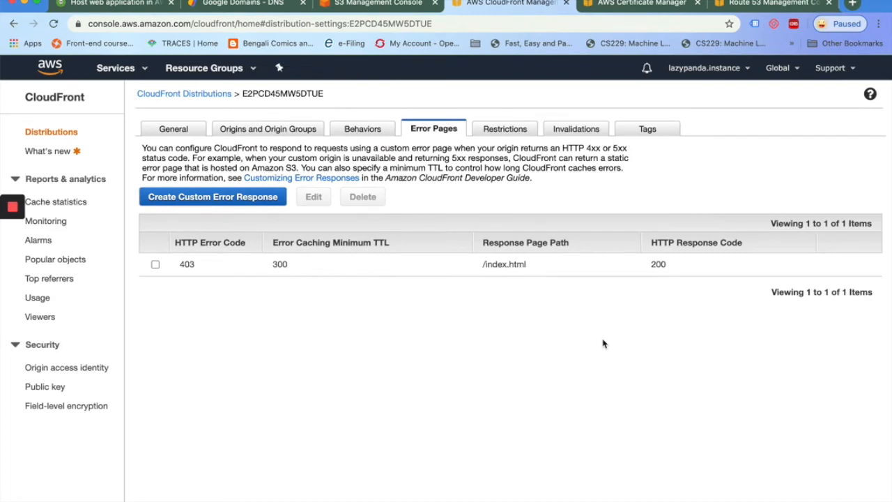
left_click(574, 133)
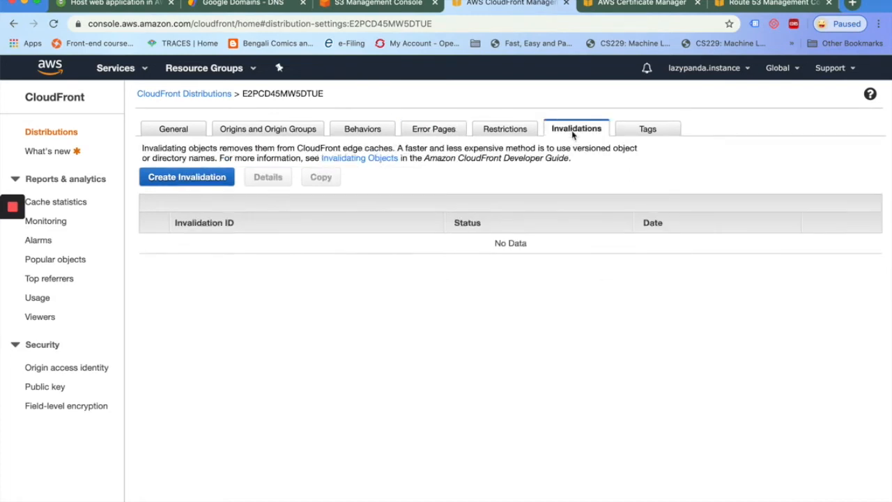
Invalidate the path '/' on the distribution and return to the Distributions list
left_click(195, 178)
left_click(527, 224)
type("/*")
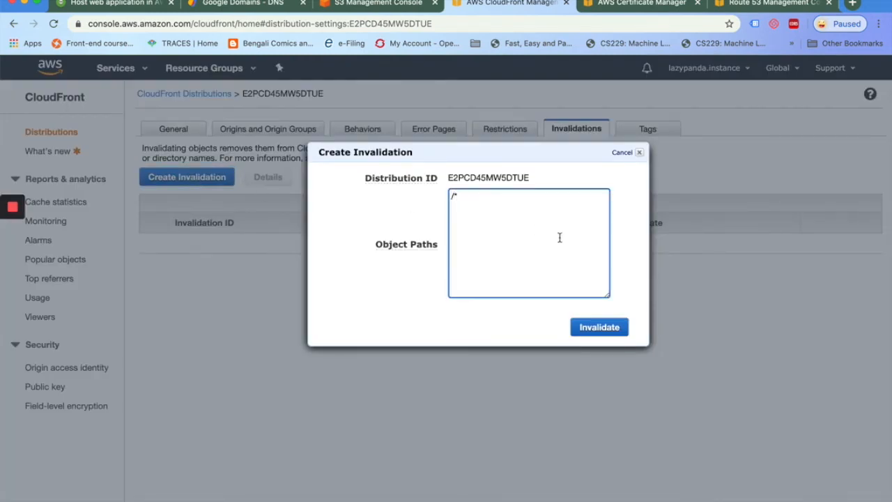
left_click(597, 329)
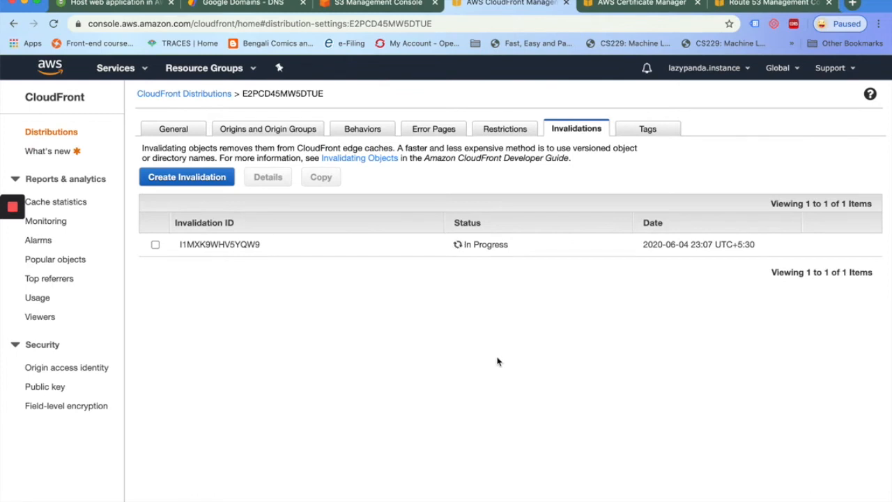
left_click(173, 94)
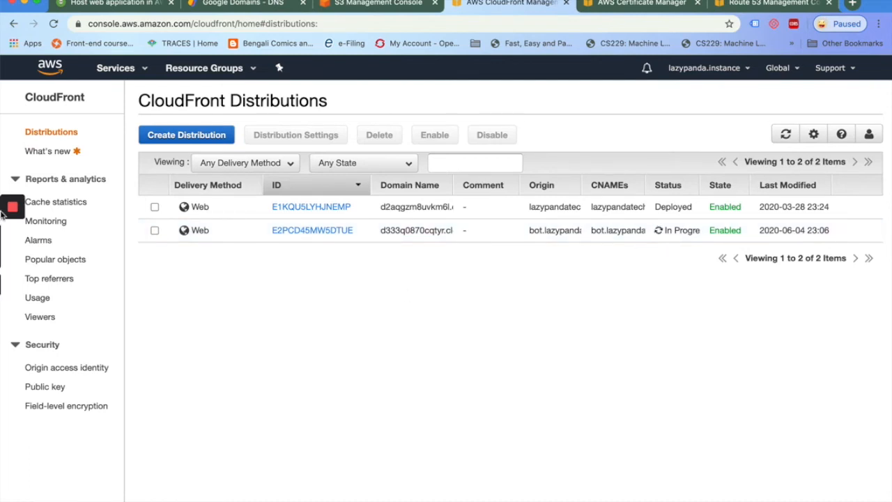
Confirm E2PCD45MW5DTUE is Deployed and select its domain d333q0870cqtyr.cloudfront.net
mouse_move(3, 214)
left_click(10, 237)
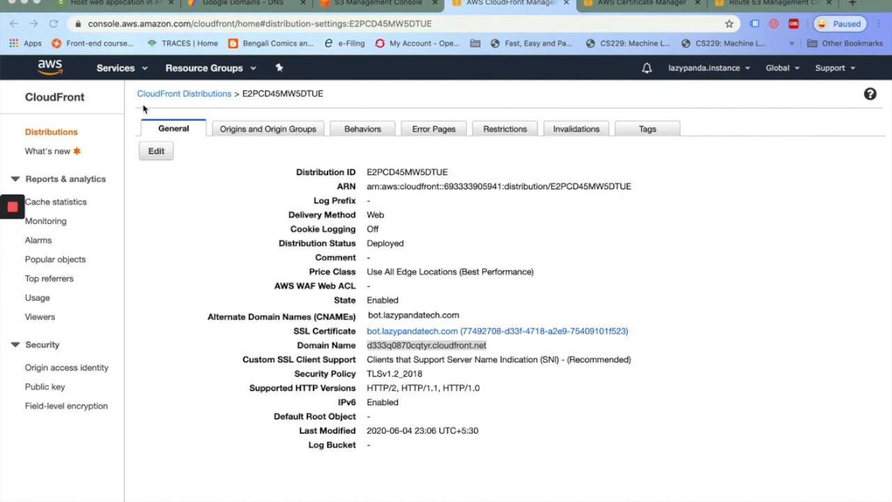
left_click(180, 94)
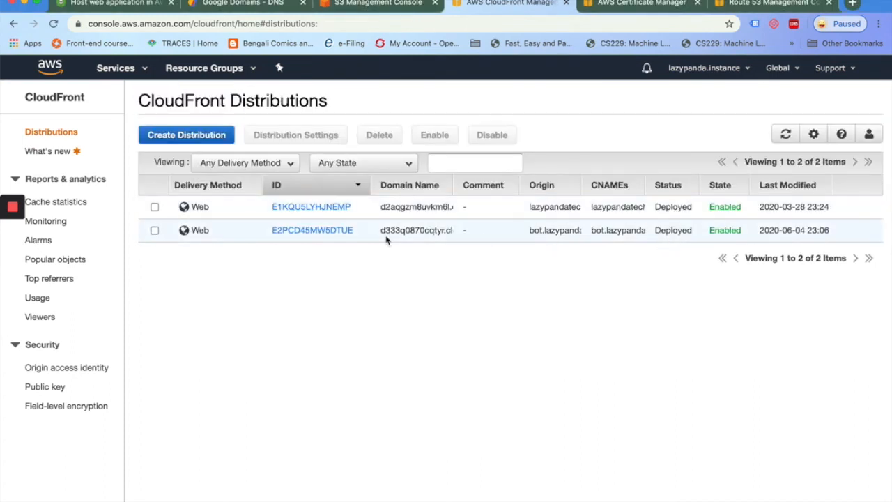
left_click(313, 234)
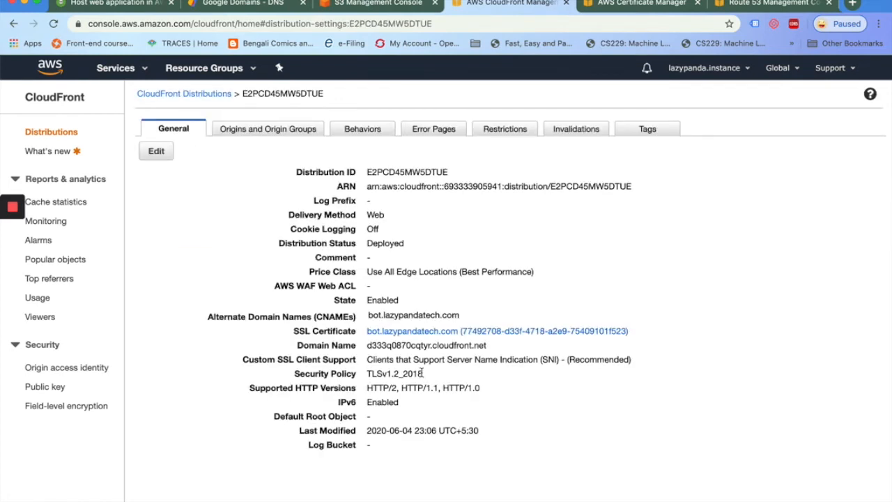
left_click_drag(367, 346, 488, 347)
key("super+c")
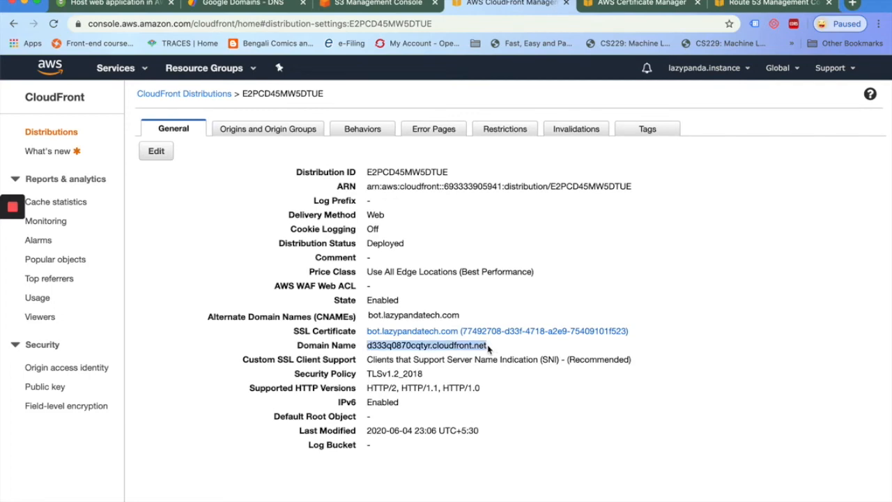
left_click(878, 24)
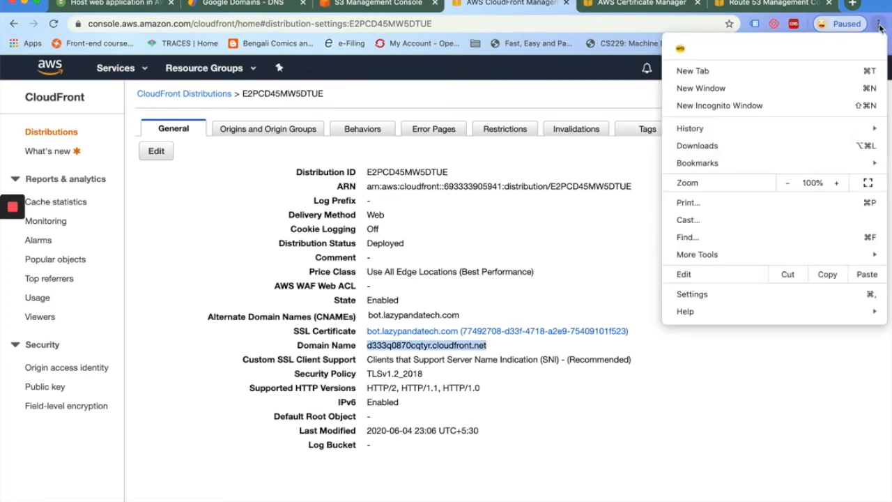
Load the CloudFront domain in an incognito window and check the Articles, Contact and About pages
left_click(719, 106)
key("super+v")
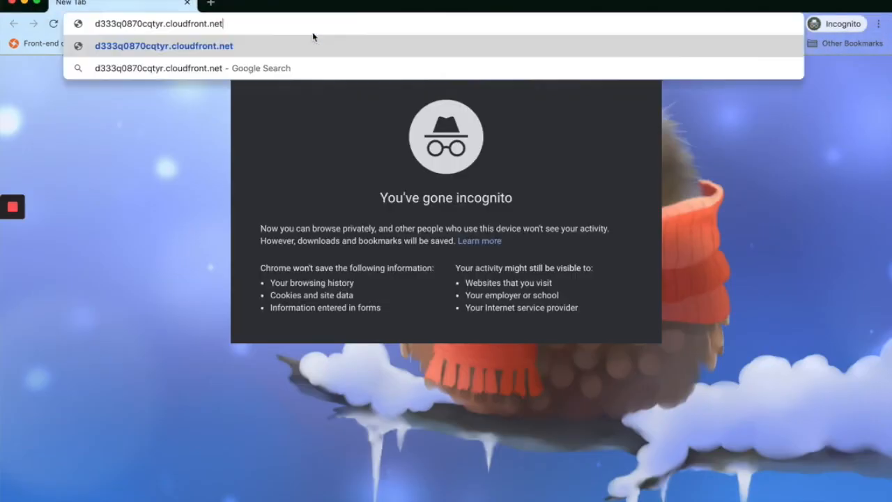
key("Return")
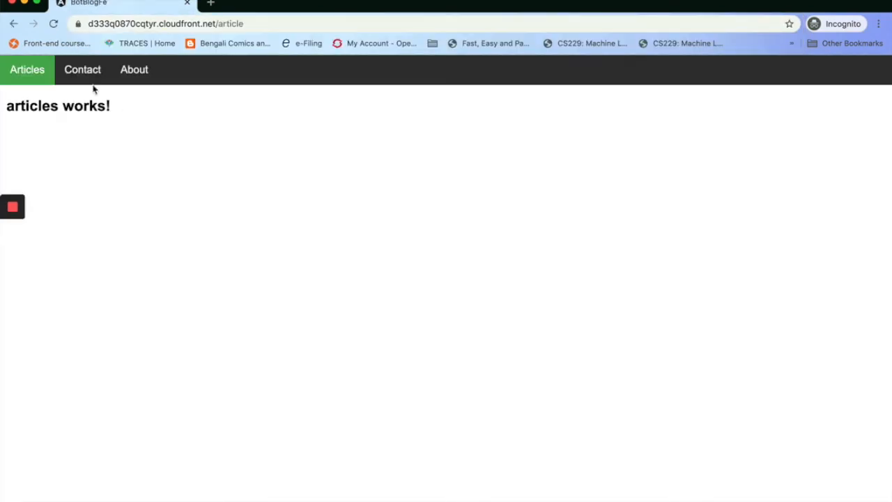
left_click(78, 73)
left_click(132, 73)
left_click(89, 76)
left_click(44, 74)
left_click(87, 74)
left_click(132, 71)
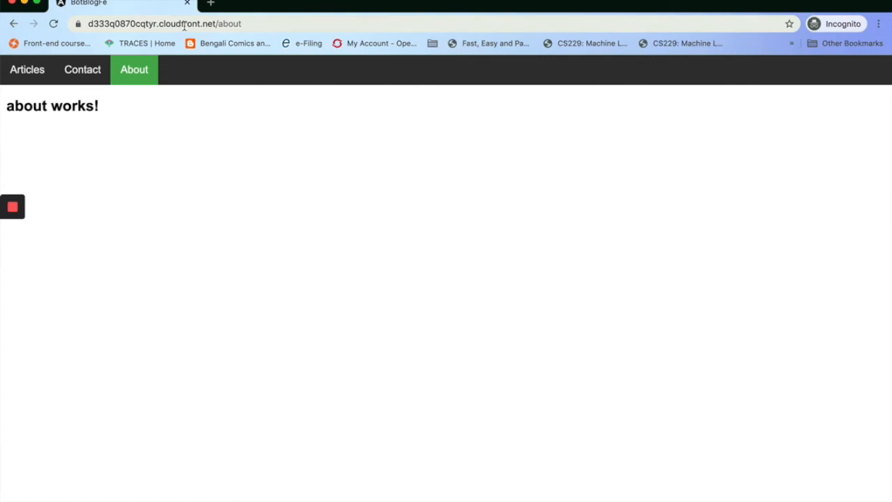
left_click(11, 3)
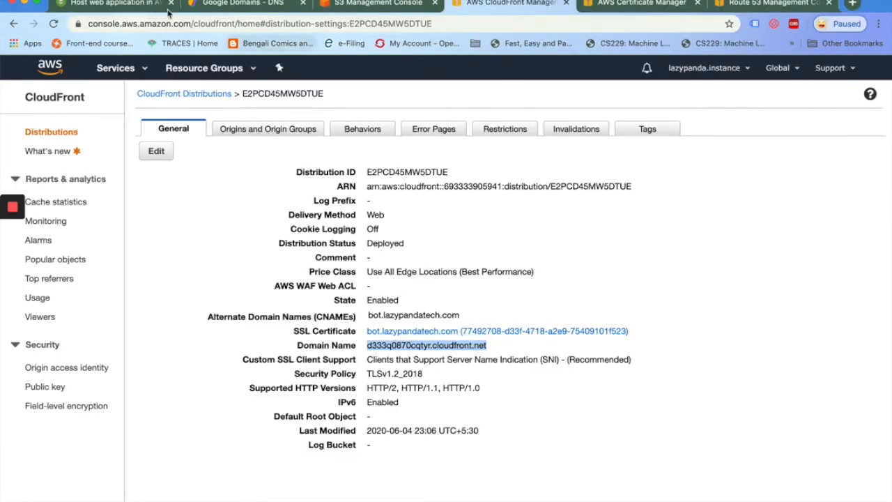
Review the tutorial article, then load a fresh AWS console home page
left_click(122, 6)
scroll(213, 371, "down", 10)
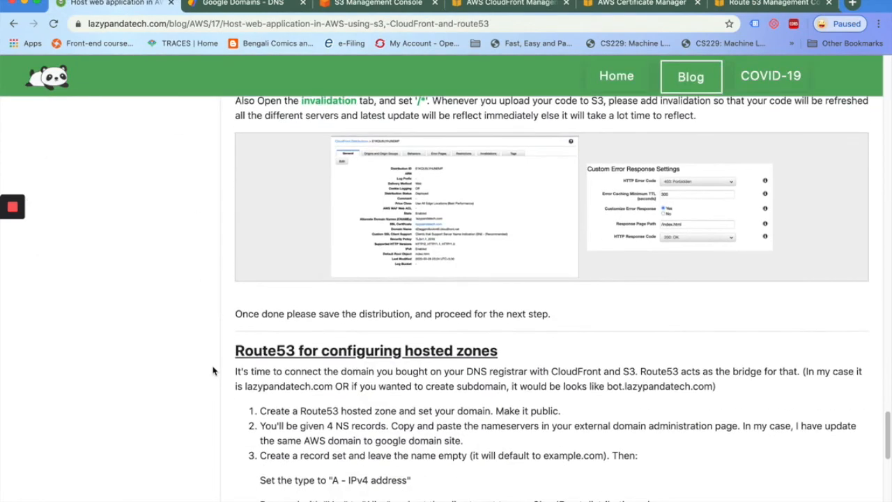
scroll(213, 370, "down", 2)
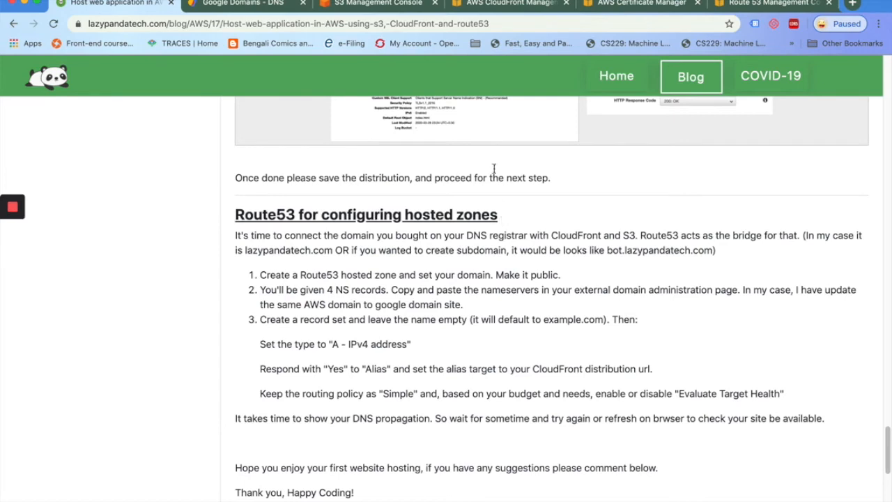
left_click(369, 5)
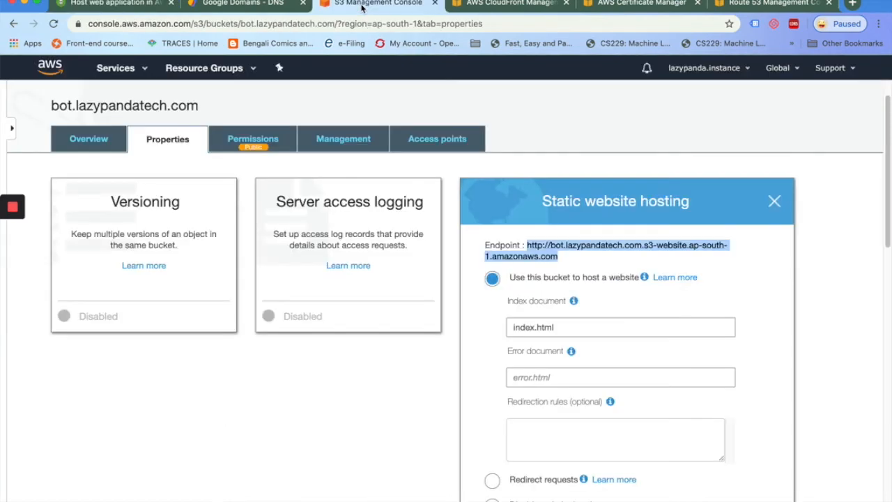
left_click(54, 69, "super")
left_click(451, 4)
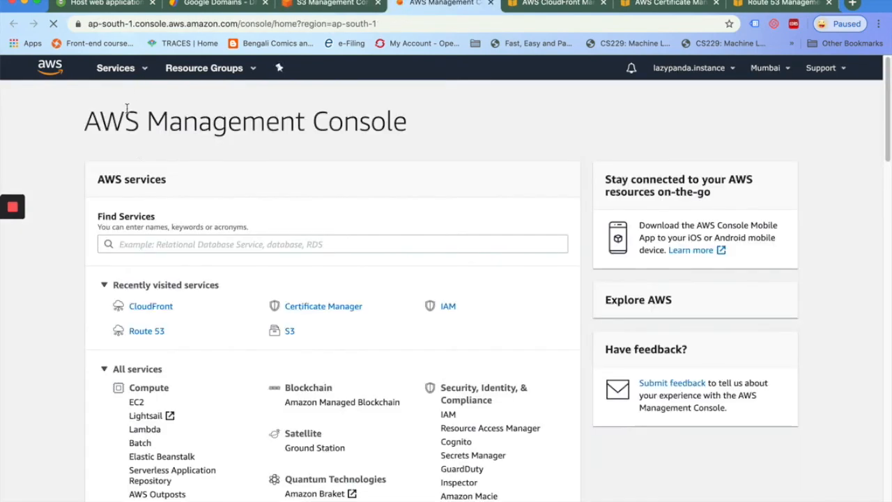
Find Route 53 via 'route53' and open the lazypandatech.com hosted zone's records
left_click(147, 245)
type("route53")
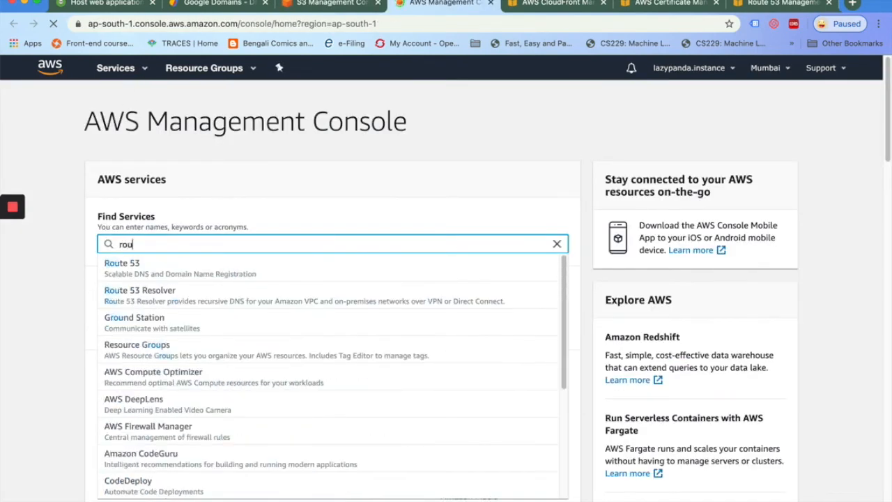
left_click(122, 271)
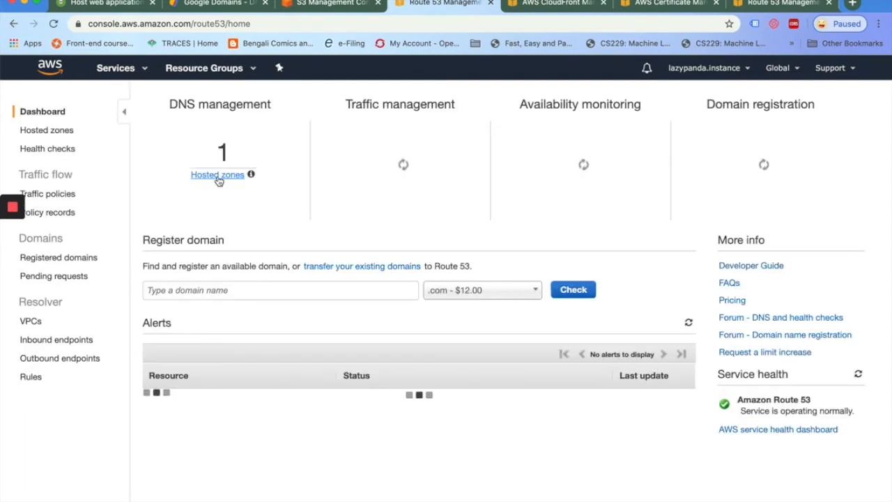
left_click(216, 176)
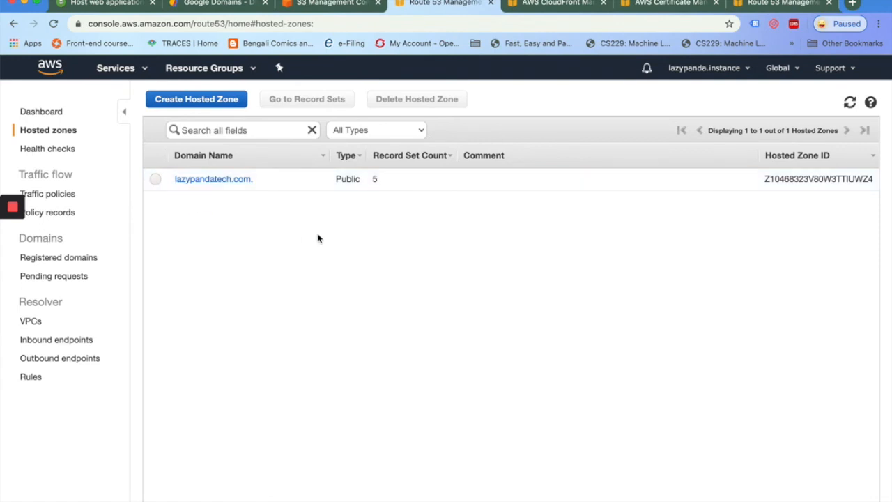
left_click(197, 101)
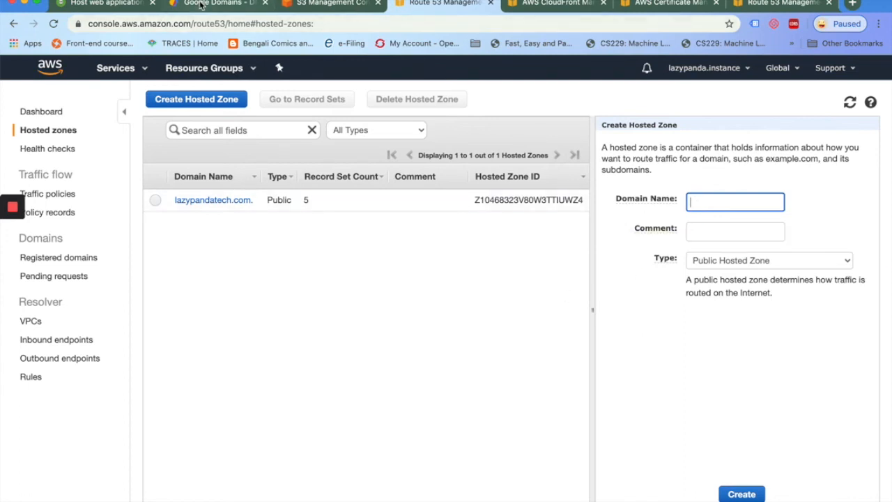
left_click(216, 202)
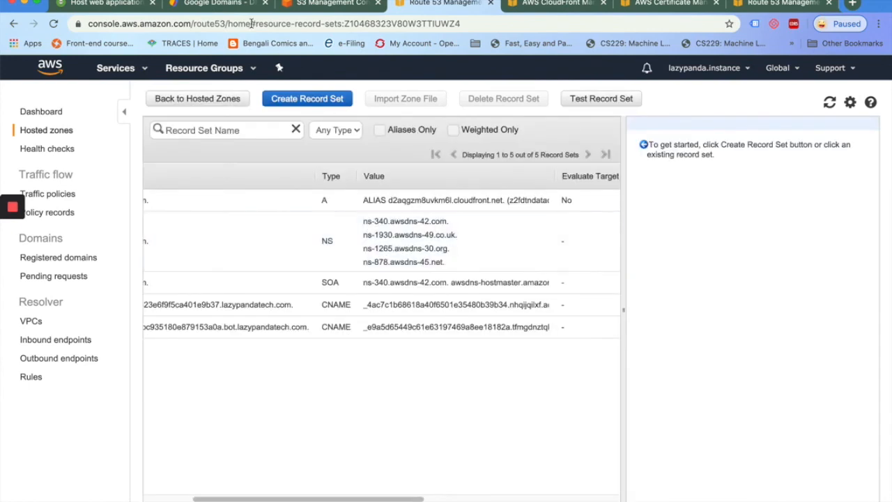
left_click(213, 7)
scroll(285, 186, "up", 5)
scroll(285, 186, "up", 5)
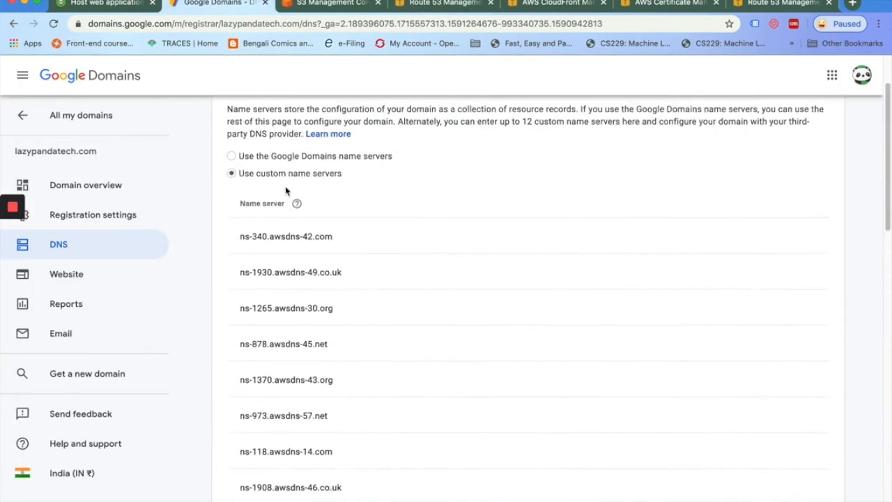
scroll(303, 282, "down", 4)
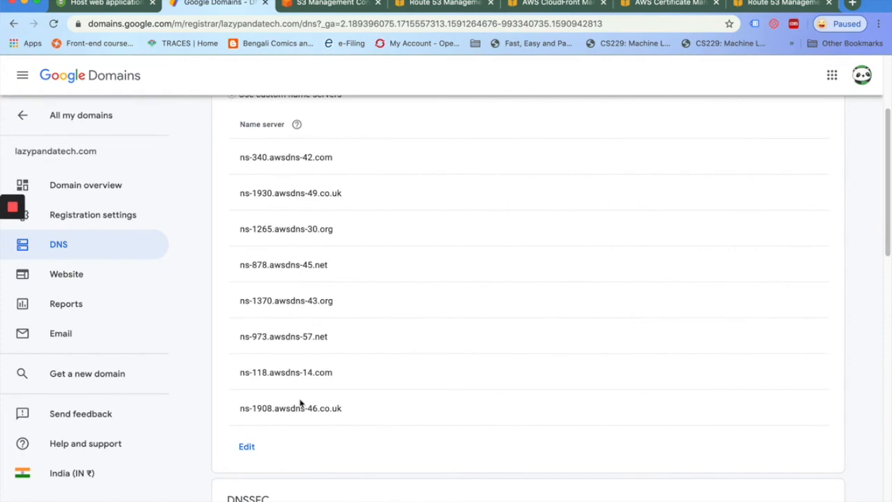
scroll(301, 403, "down", 5)
scroll(301, 402, "down", 4)
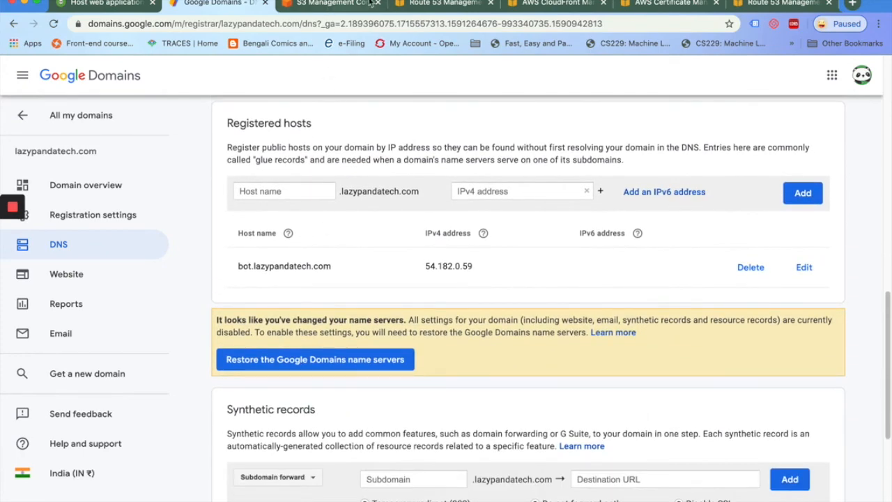
left_click(432, 3)
scroll(335, 420, "left", 3)
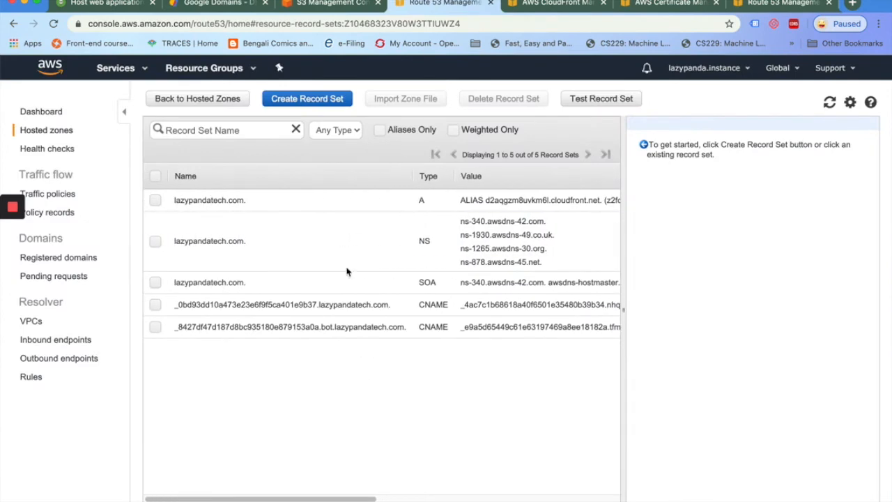
Add CNAME record 'bot' pointing to d333q0870cqtyr.cloudfront.net, then refresh the record list
left_click(304, 101)
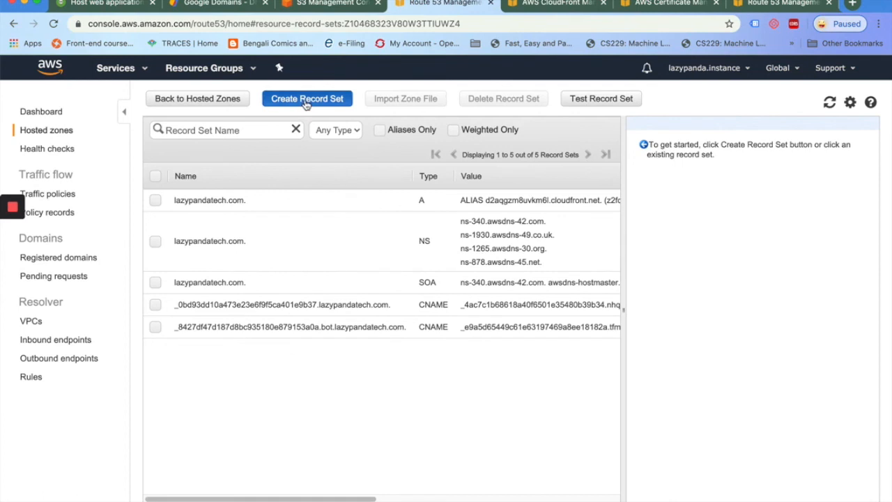
type("bot")
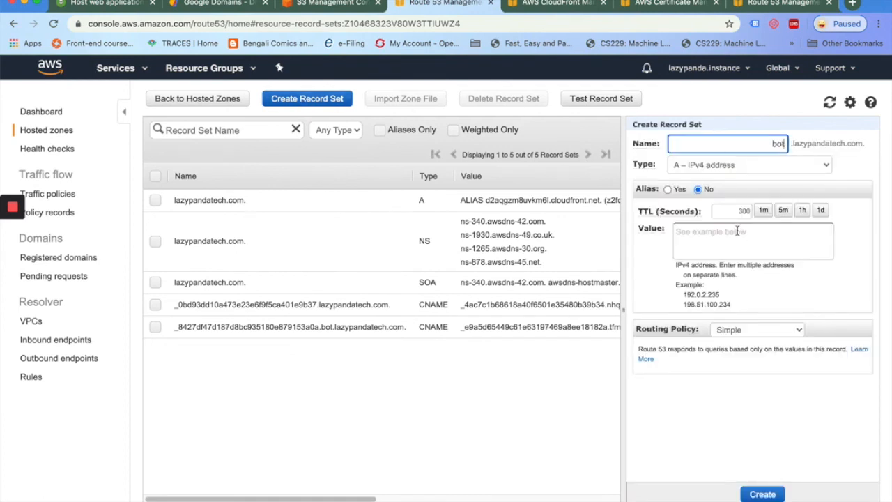
left_click(722, 235)
left_click(726, 168)
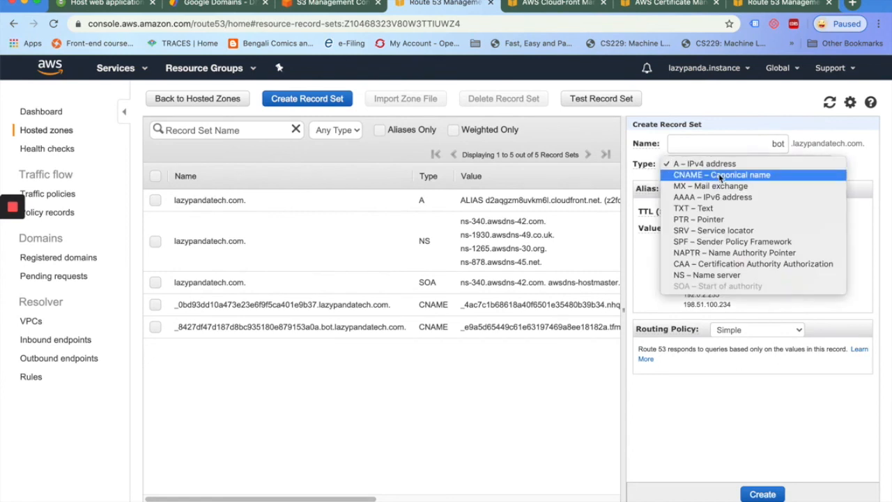
left_click(720, 178)
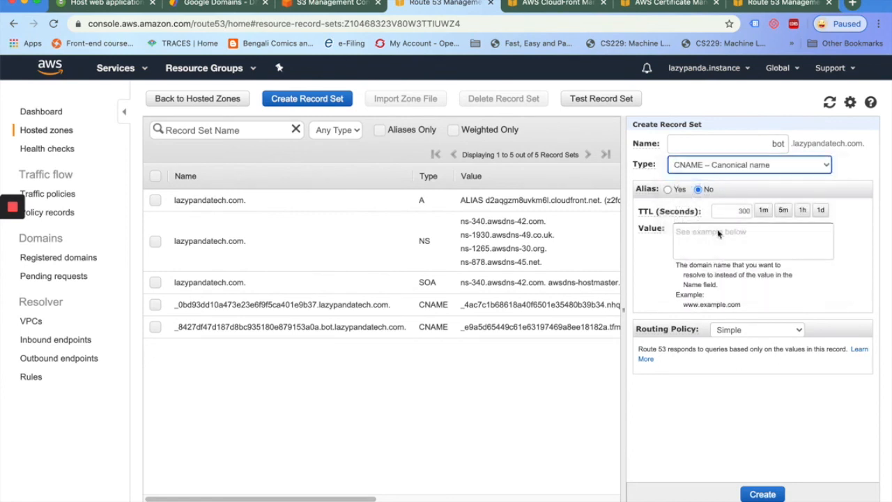
left_click(704, 243)
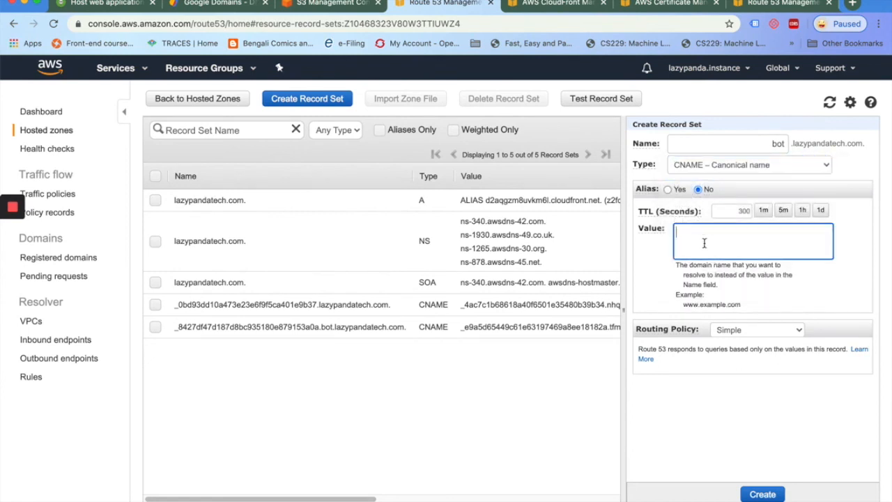
type("d333q0870cqtyr.cloudfront.net")
left_click(767, 496)
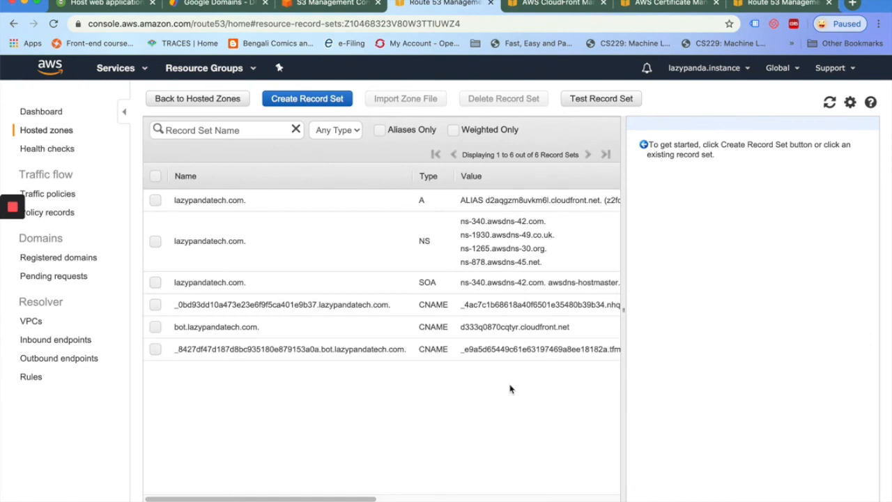
left_click(829, 103)
Load bot.lazypandatech.com in a new incognito window
left_click(878, 27)
left_click(728, 108)
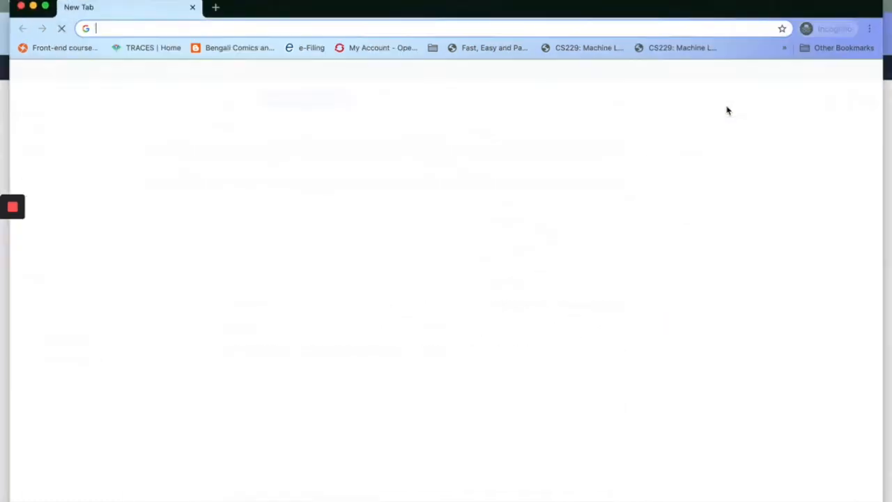
type("bot")
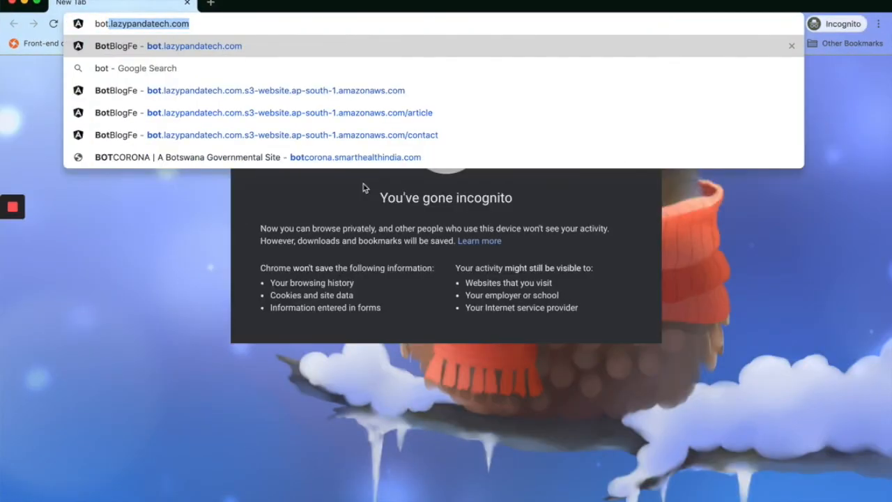
type(".lazypandatech.com")
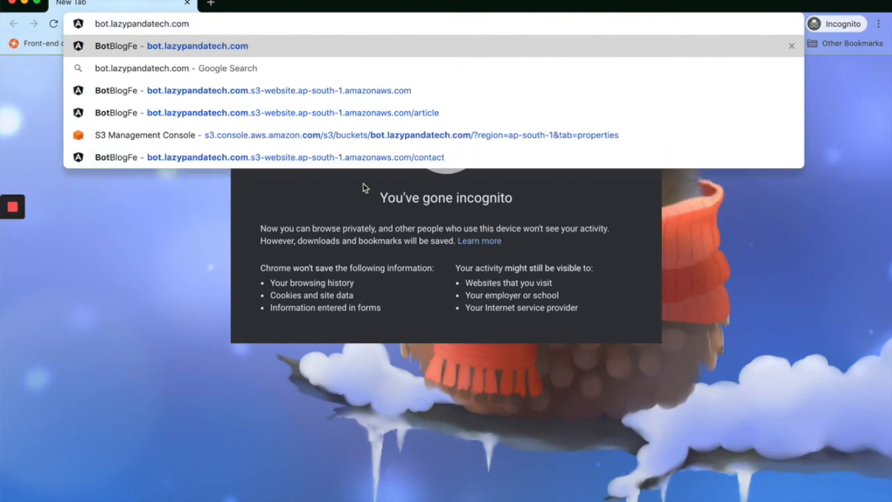
key("Return")
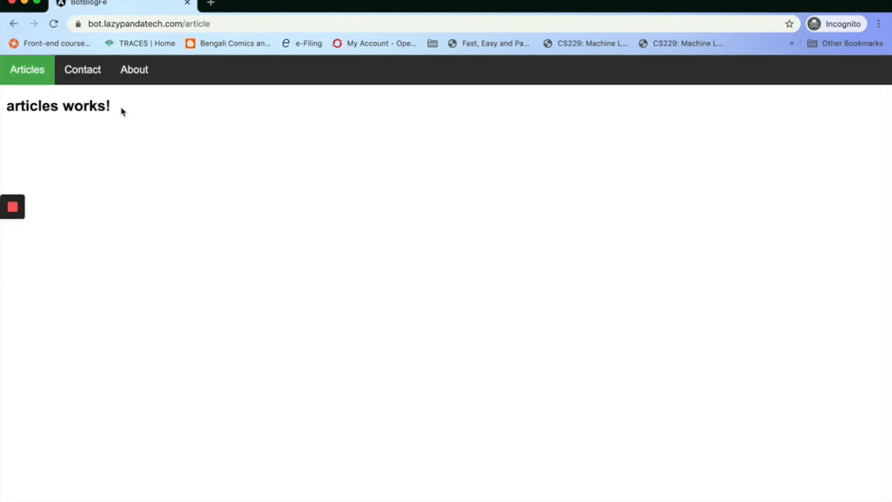
Browse the app's Contact, About and Articles pages, including after a reload
left_click(75, 70)
left_click(132, 72)
left_click(83, 73)
left_click(28, 74)
mouse_move(13, 237)
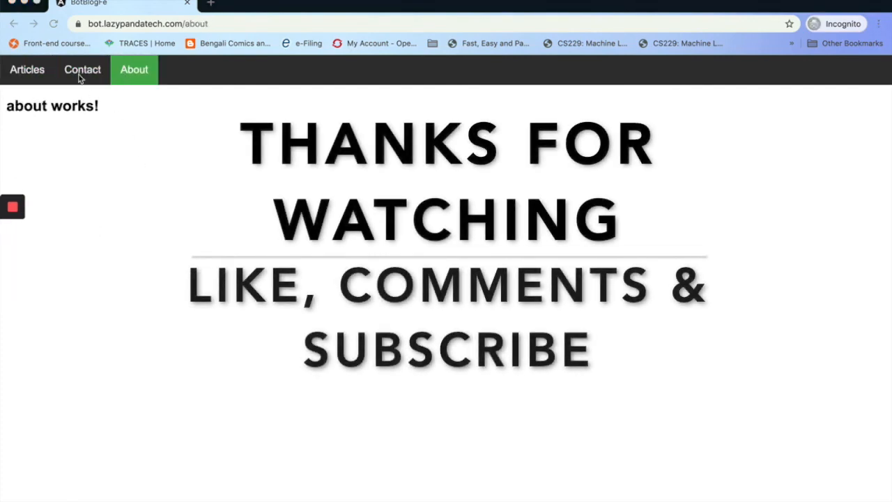
left_click(80, 72)
left_click(54, 25)
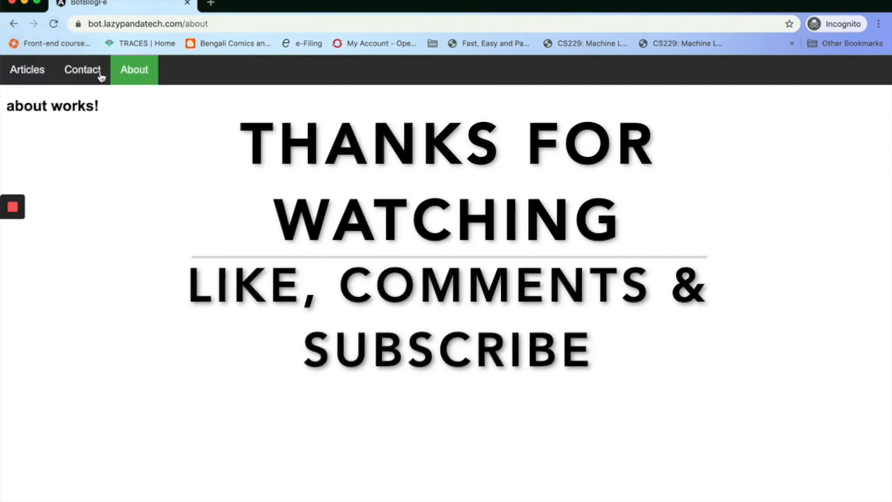
left_click(39, 73)
left_click(81, 72)
left_click(133, 71)
left_click(29, 75)
left_click(84, 72)
left_click(135, 74)
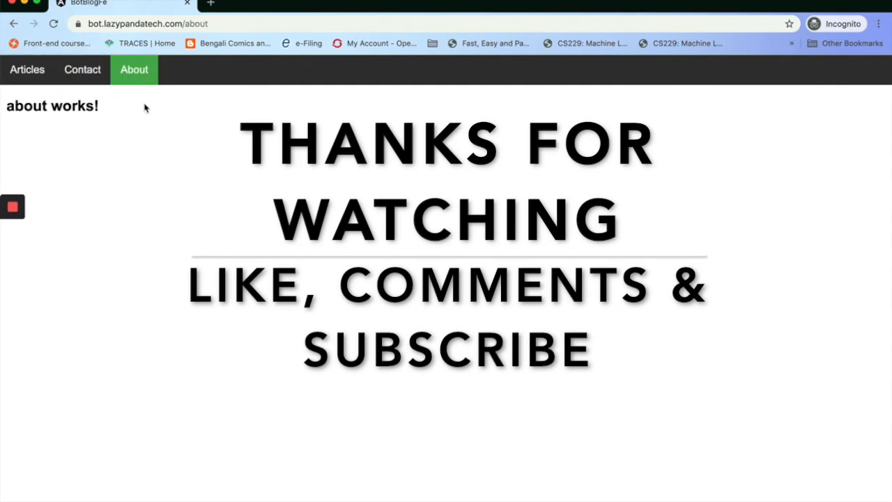